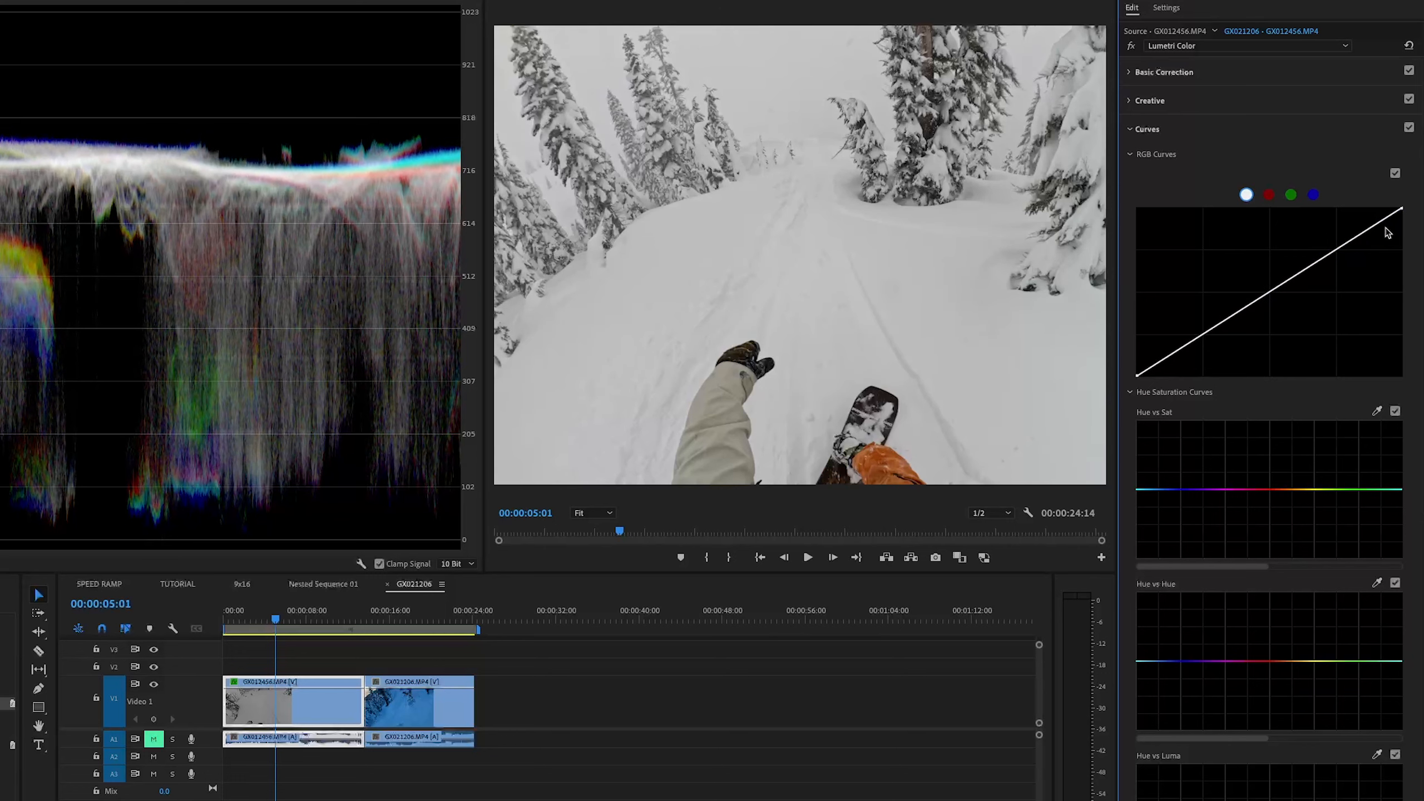
- Try a gentle S-curve on the first clip's master RGB curve, raising the highlights and lowering the shadows
left_click_drag(1341, 254, 1335, 237)
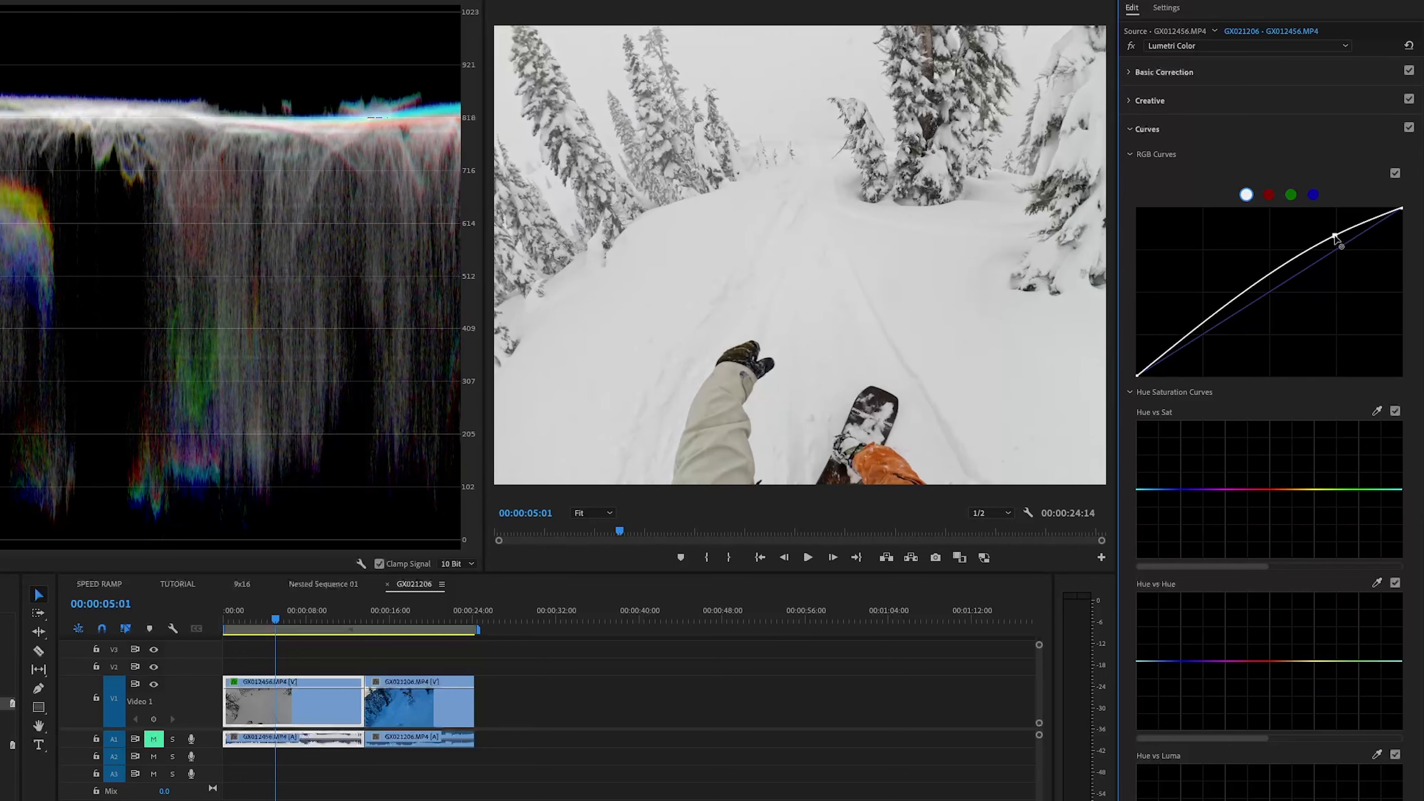
left_click_drag(1214, 318, 1219, 331)
left_click_drag(1335, 237, 1334, 229)
- Compare the snow shot with and without the RGB S-curve, and reset the curve to a straight line
left_click(1395, 174)
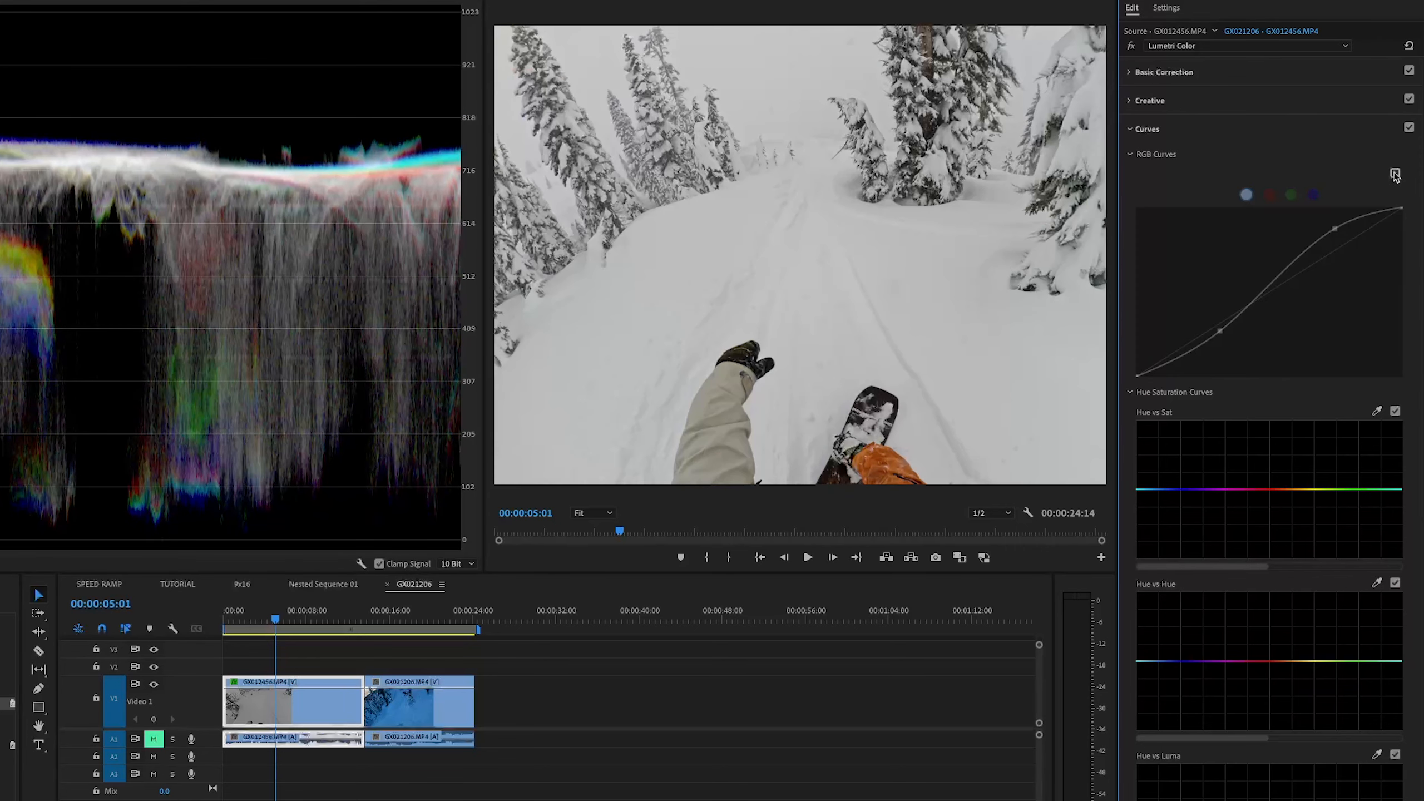
left_click(1395, 174)
left_click(1395, 174)
left_click(1395, 174)
left_click(1395, 175)
left_click(1395, 174)
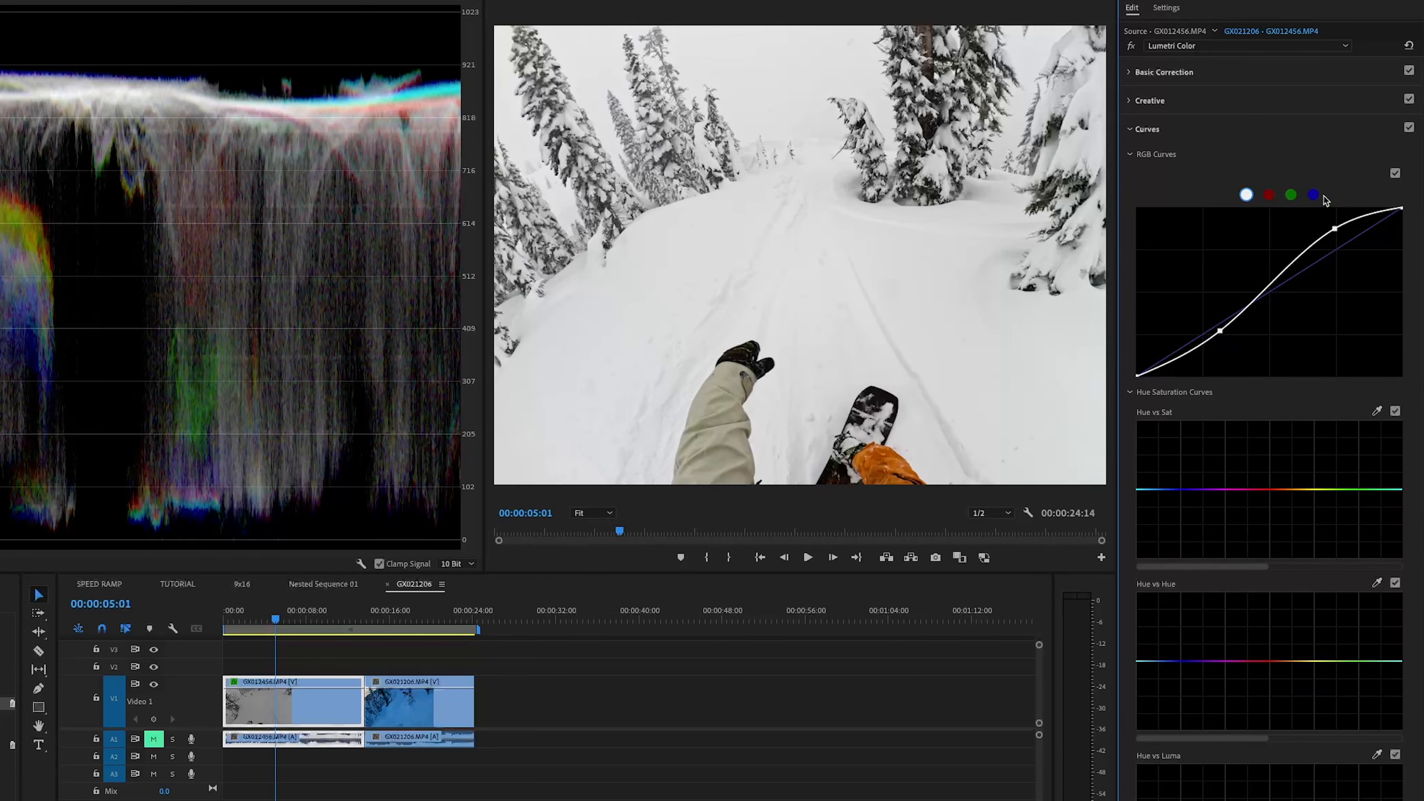
double_click(1334, 229)
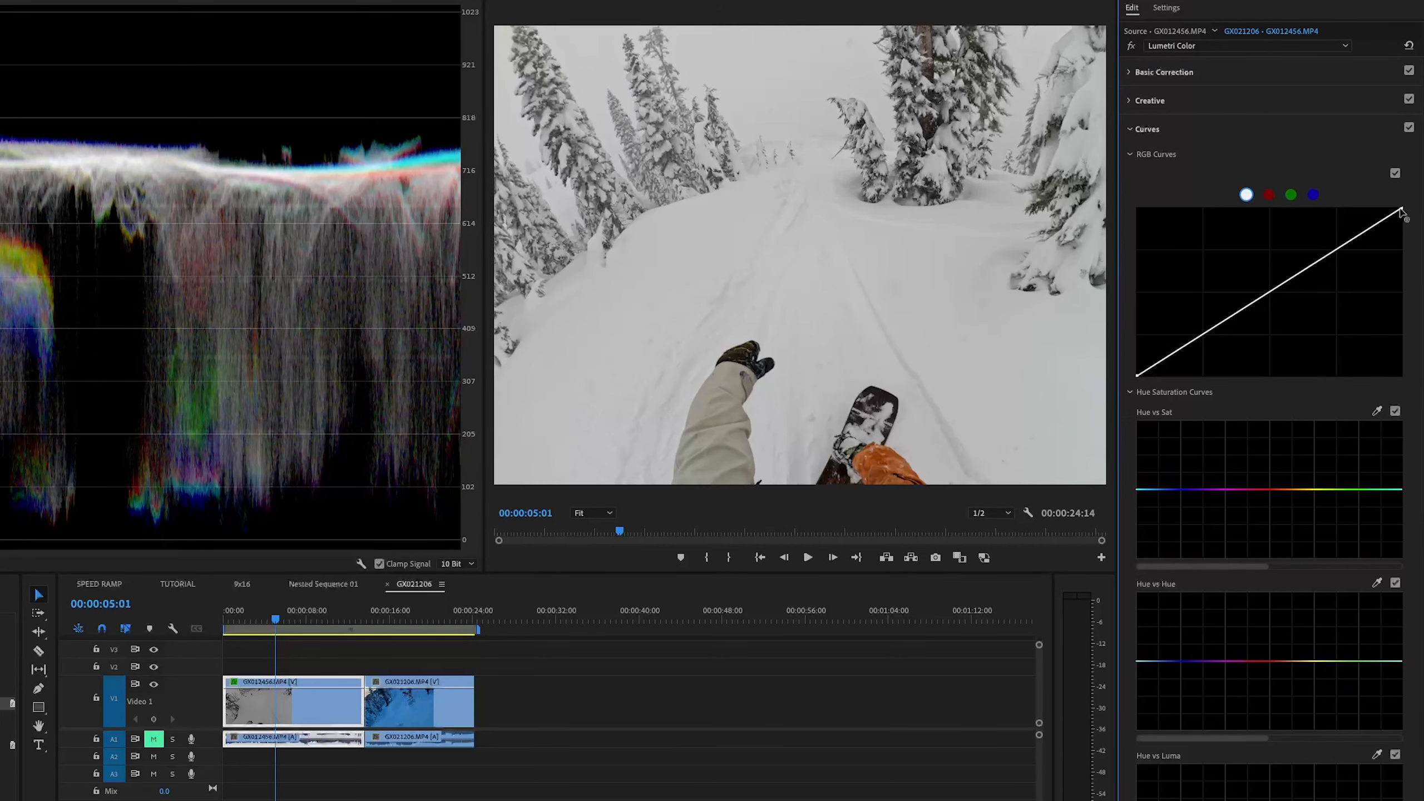
- Move the master RGB curve's white point inward and anchor the upper midtones near the diagonal to add contrast to the snow
left_click_drag(1400, 209, 1363, 198)
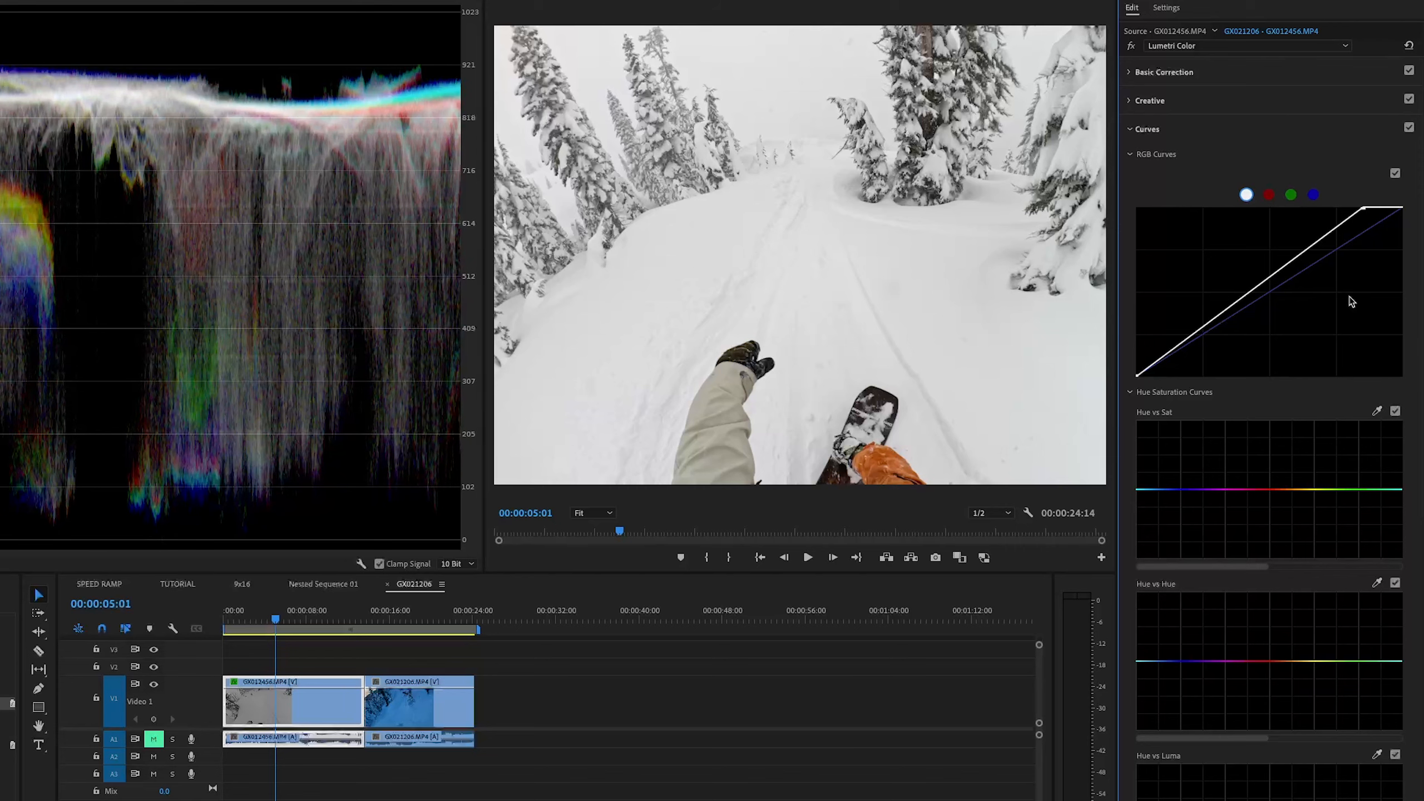
left_click_drag(1291, 265, 1310, 268)
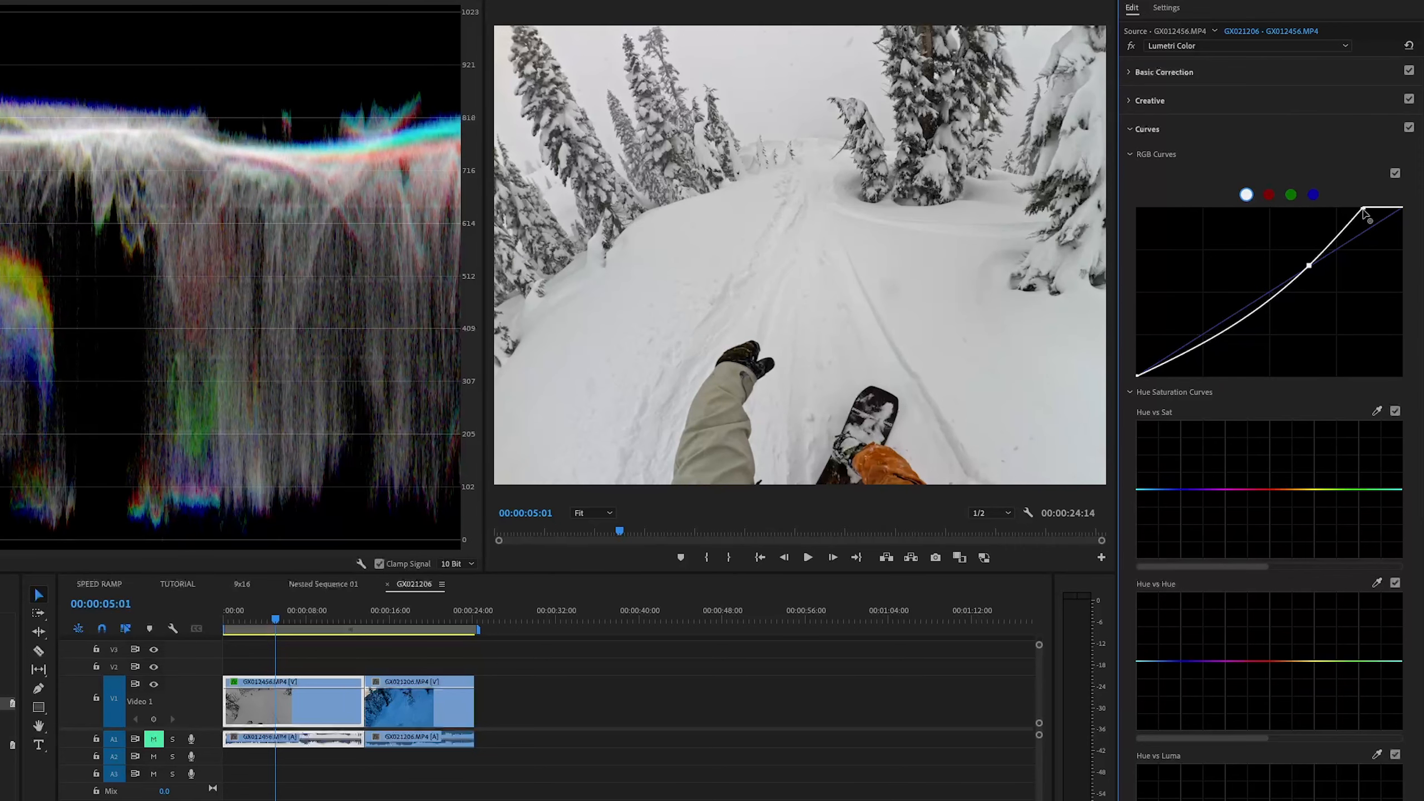
left_click_drag(1362, 210, 1354, 208)
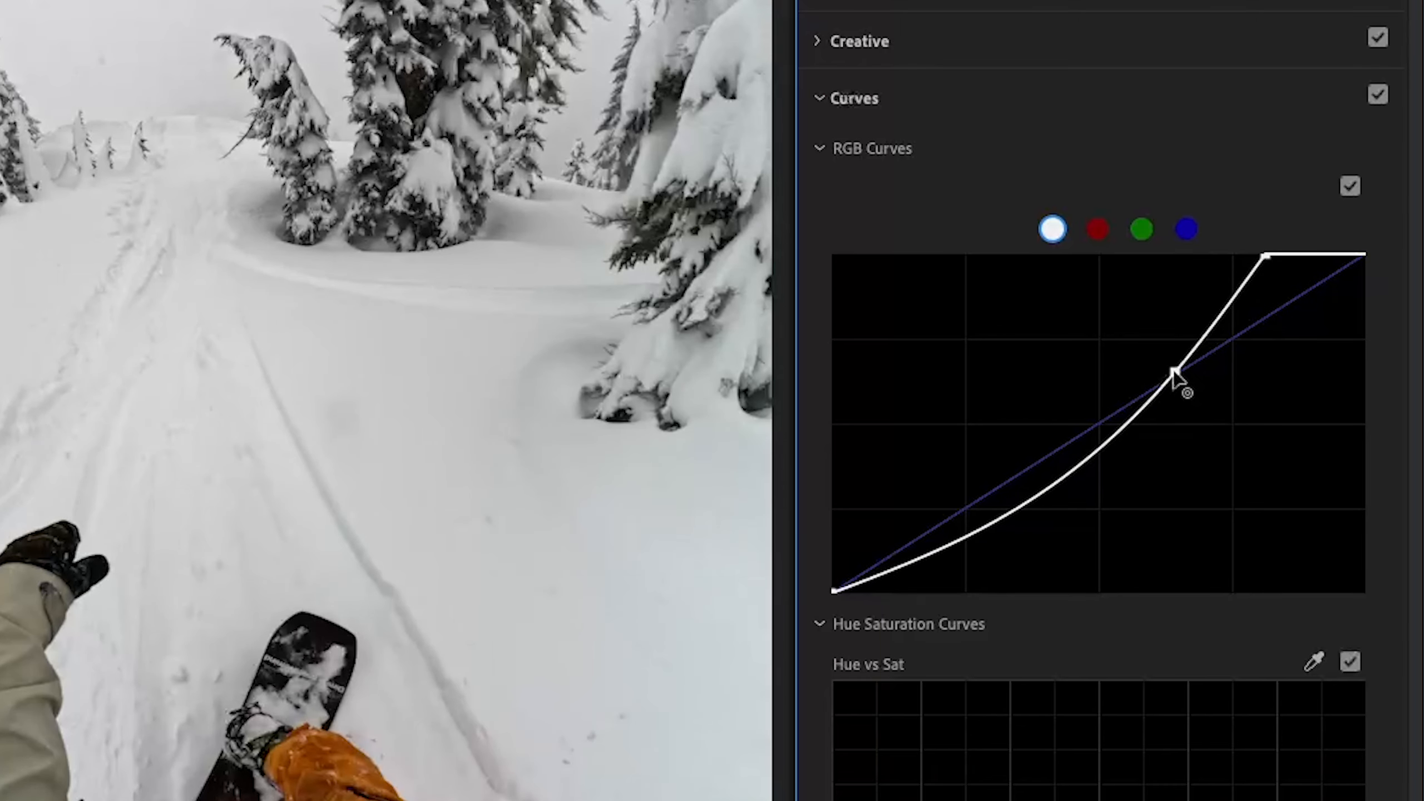
left_click(1175, 373)
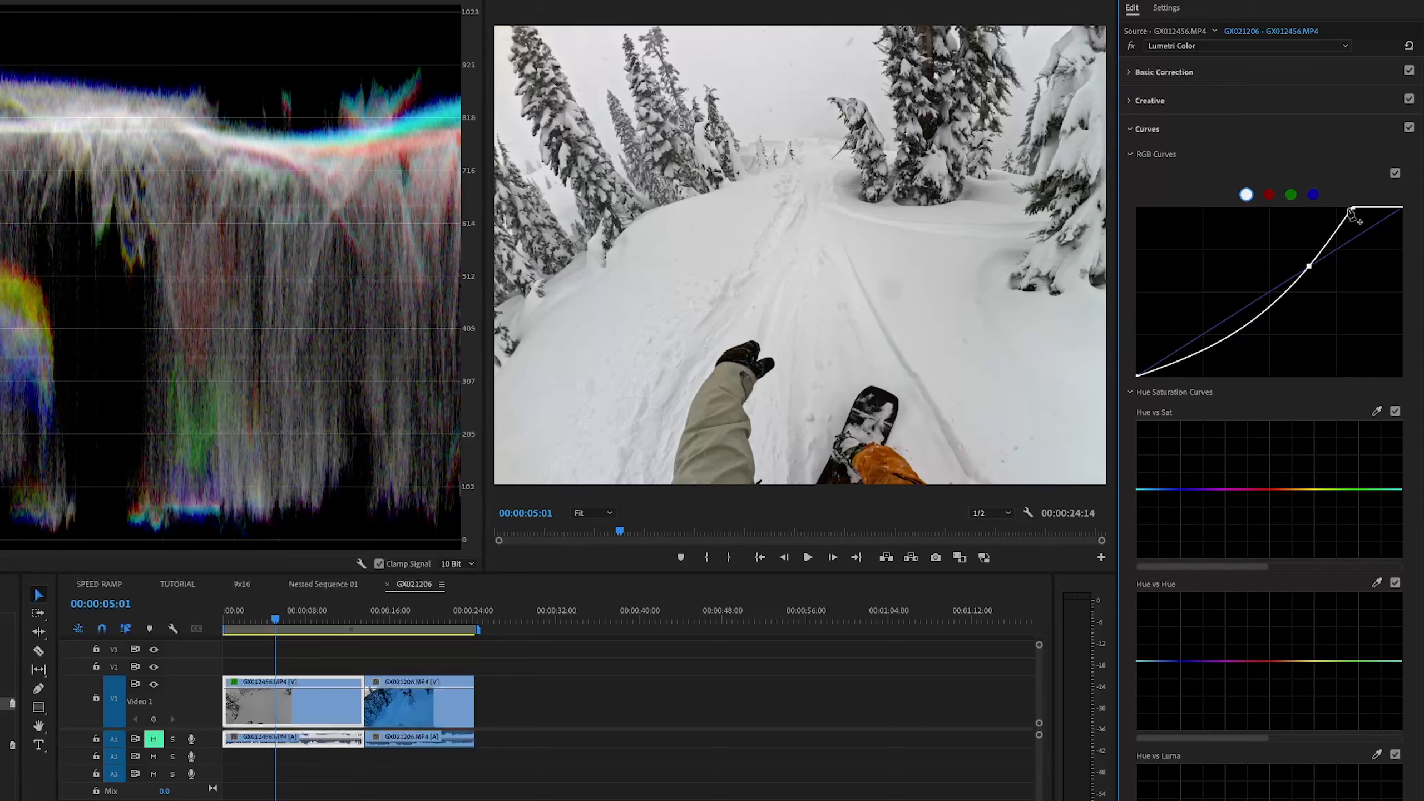
mouse_move(1352, 208)
left_mouse_down()
mouse_move(1314, 188)
mouse_move(1333, 206)
left_mouse_up()
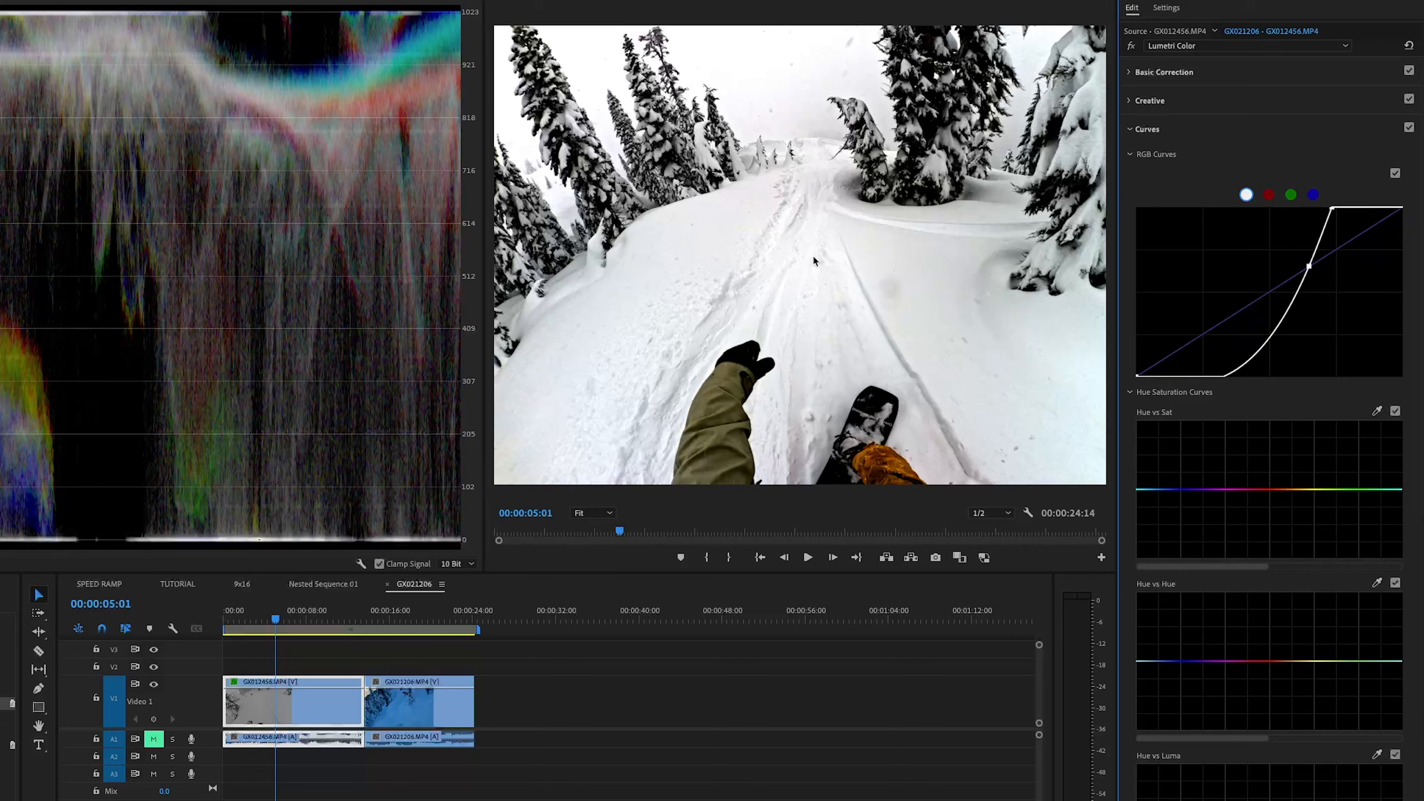
- Compare the snow shot with the RGB Curves correction switched off and on
left_click(1394, 175)
left_click(1394, 175)
left_click(1395, 175)
left_click(1394, 175)
- Ease the master RGB curve's white point back outward, lift the shadows with a new lower point, and compare the correction on and off
left_click_drag(1333, 212, 1347, 205)
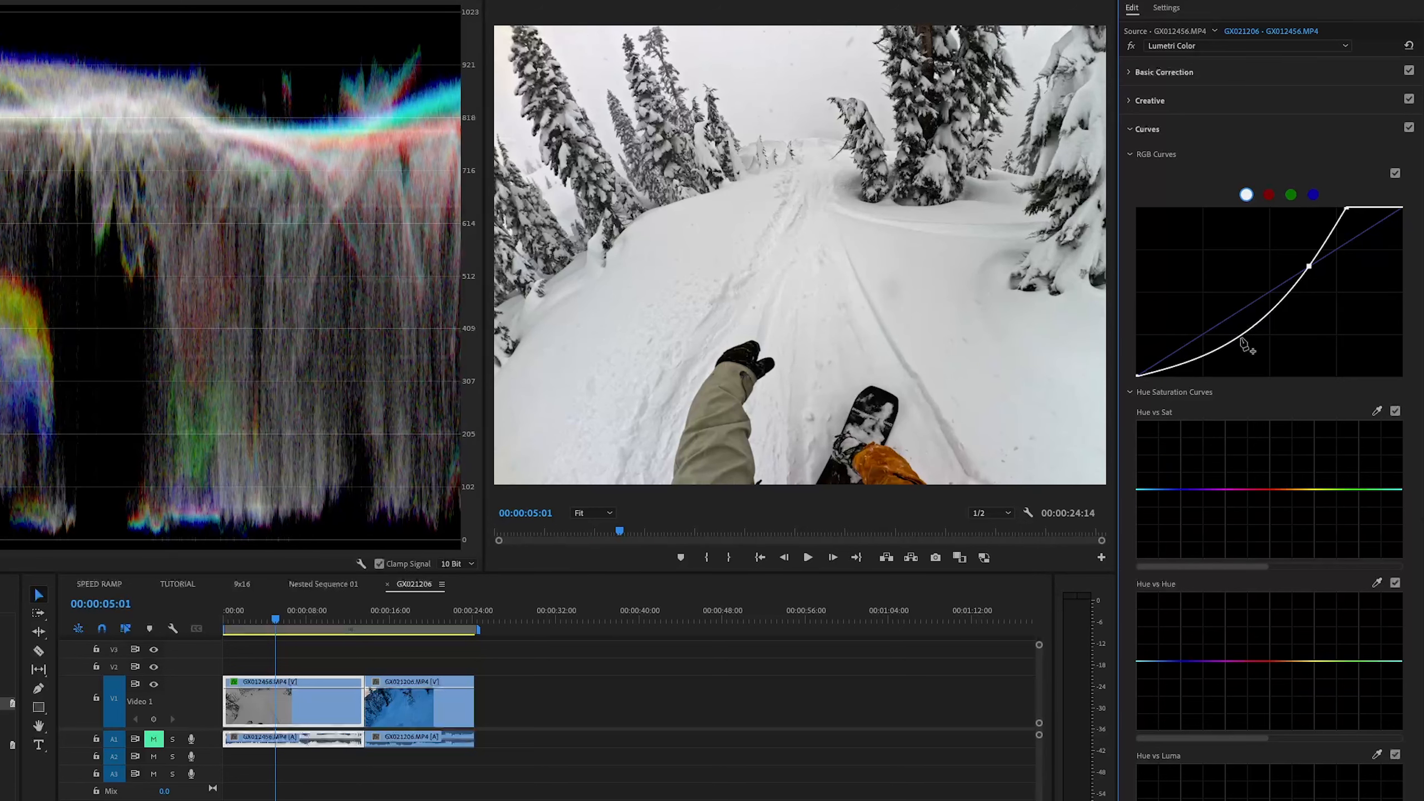
left_click_drag(1240, 338, 1237, 326)
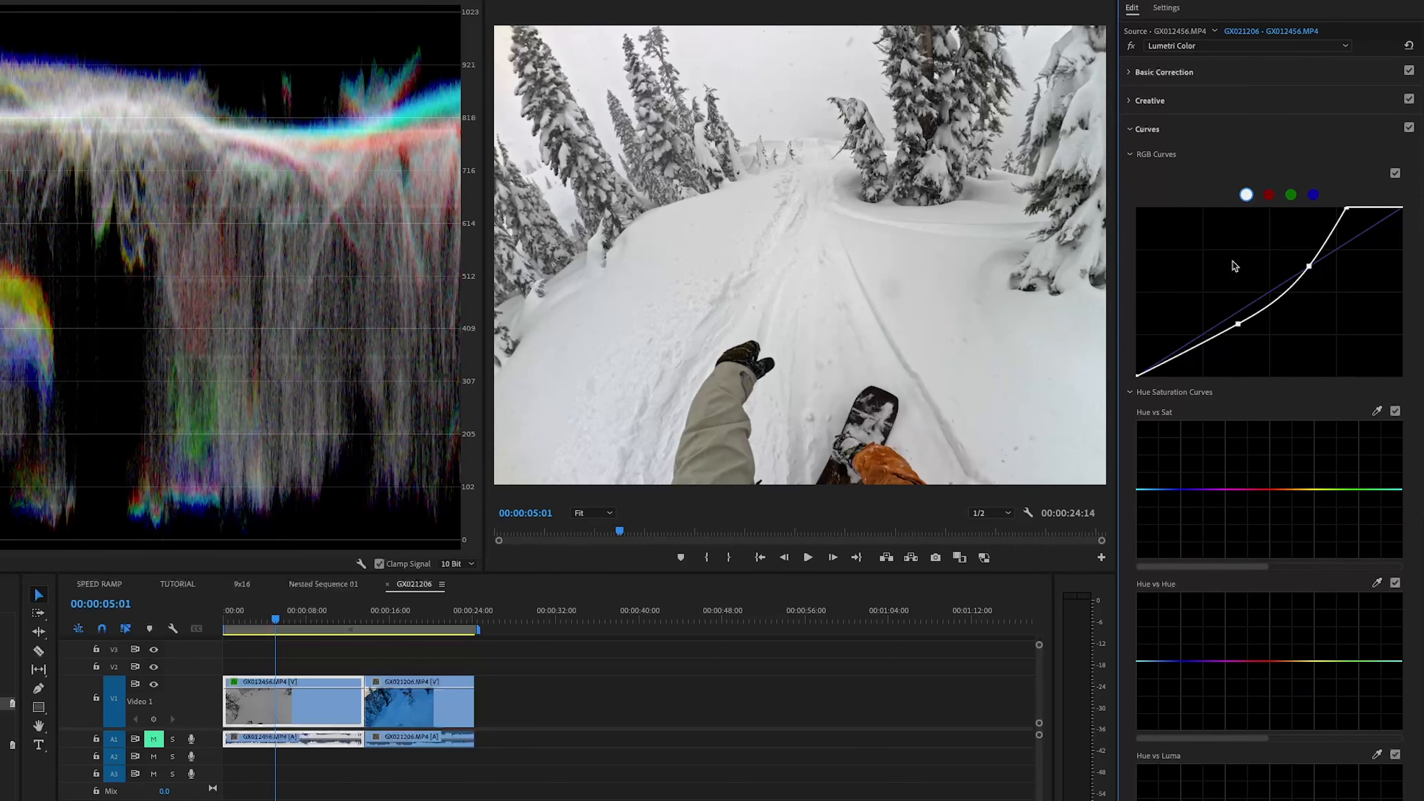
left_click(1395, 174)
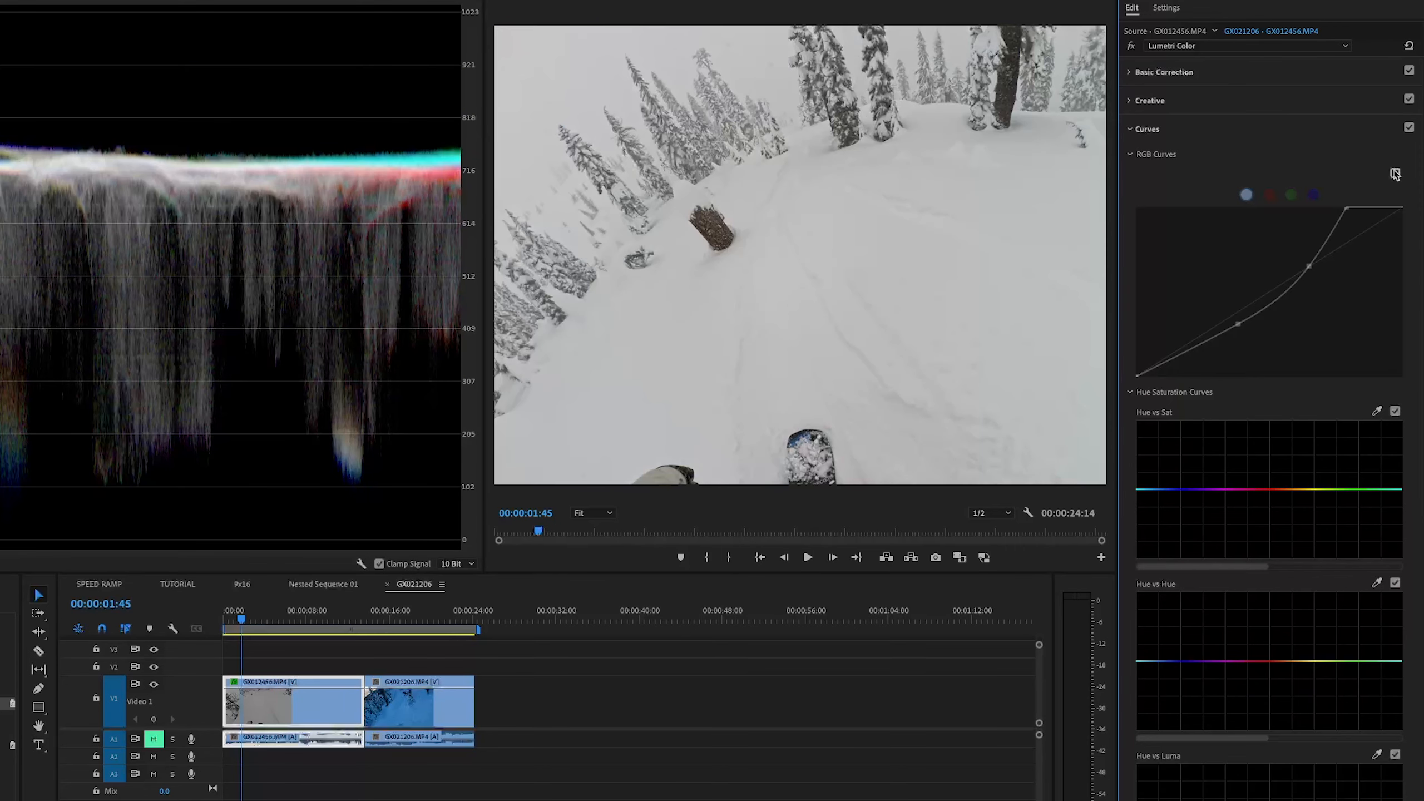
left_click(1395, 173)
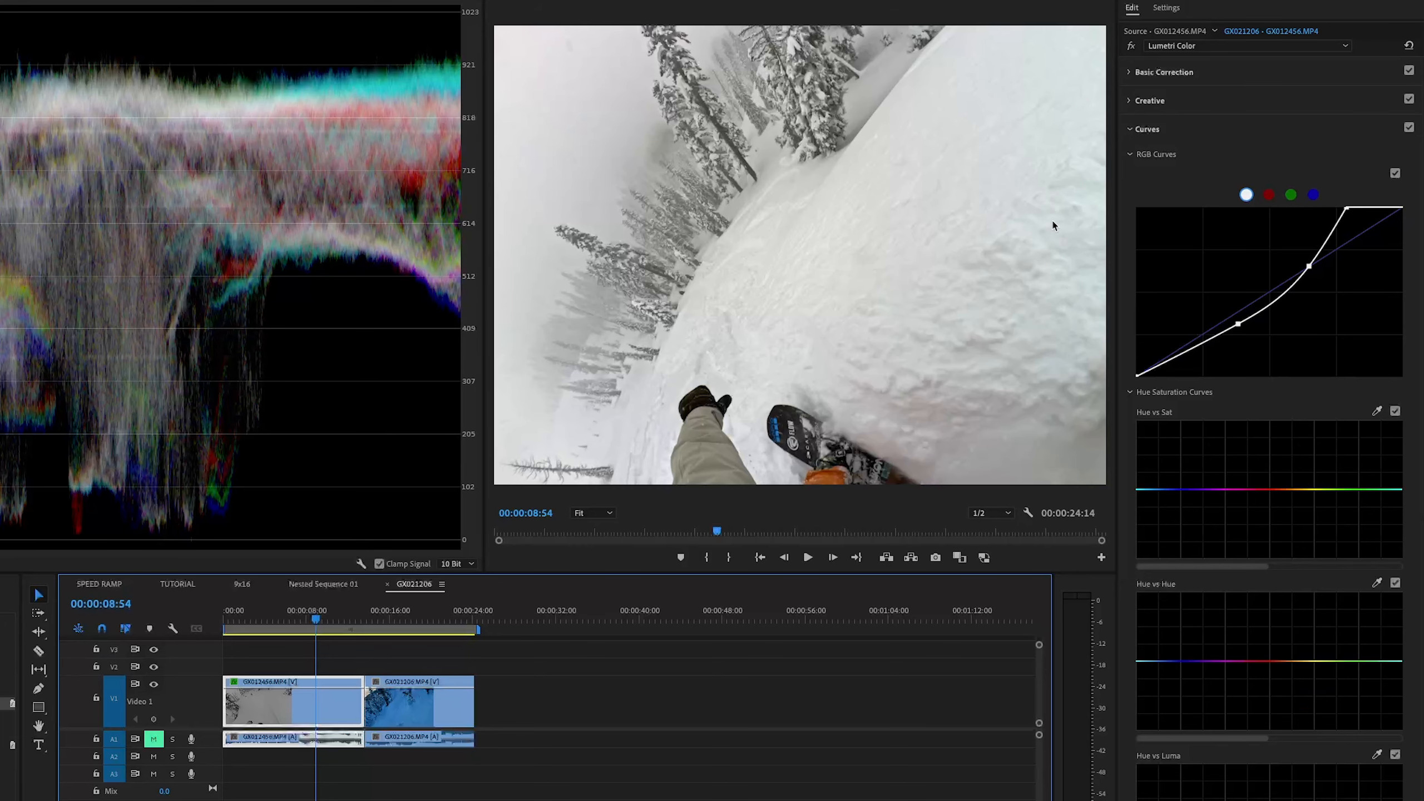
- Anchor the Luma vs Sat curve just above the midtones and pull the brightest range down to minimum saturation
scroll(1264, 609, "down", 8)
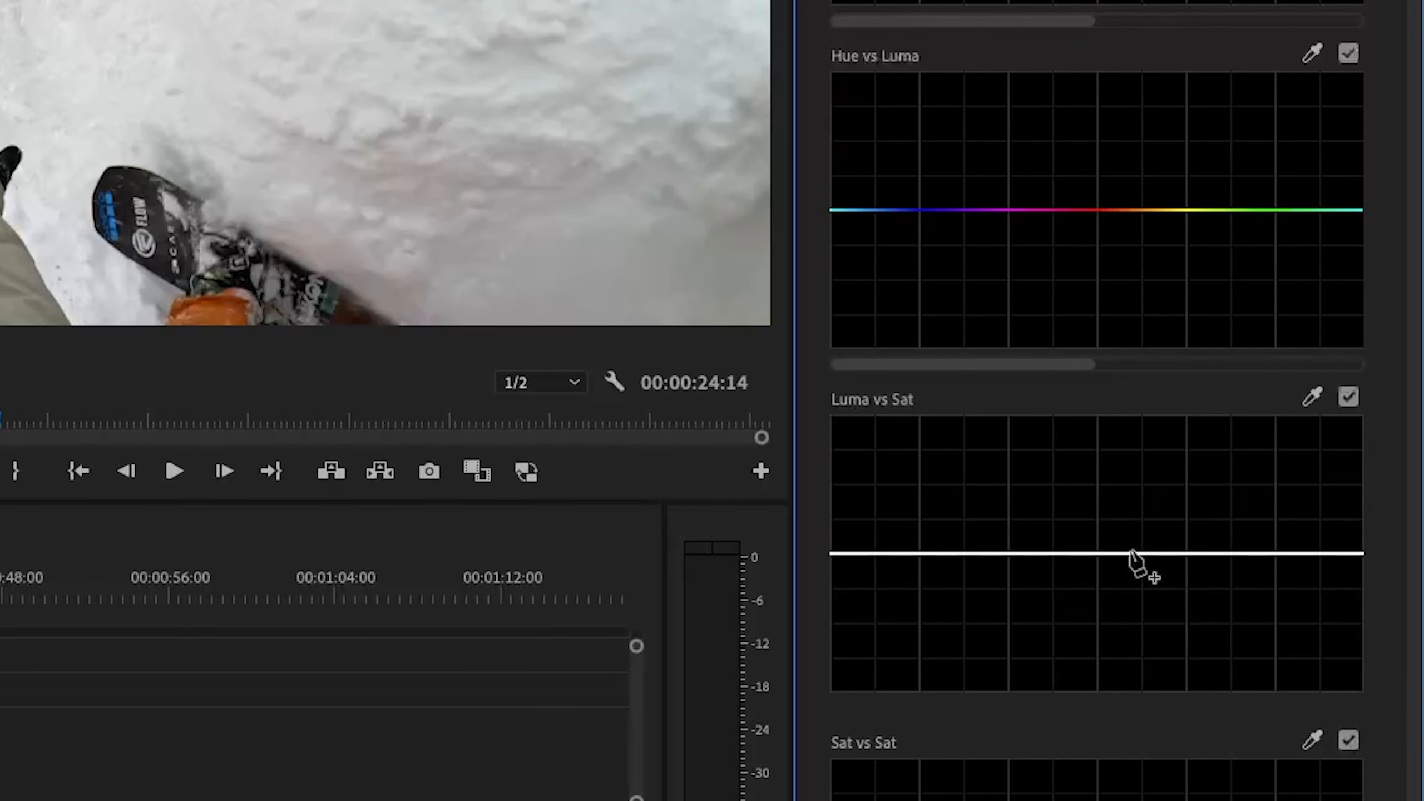
left_click(1131, 553)
left_click_drag(1336, 554, 1316, 747)
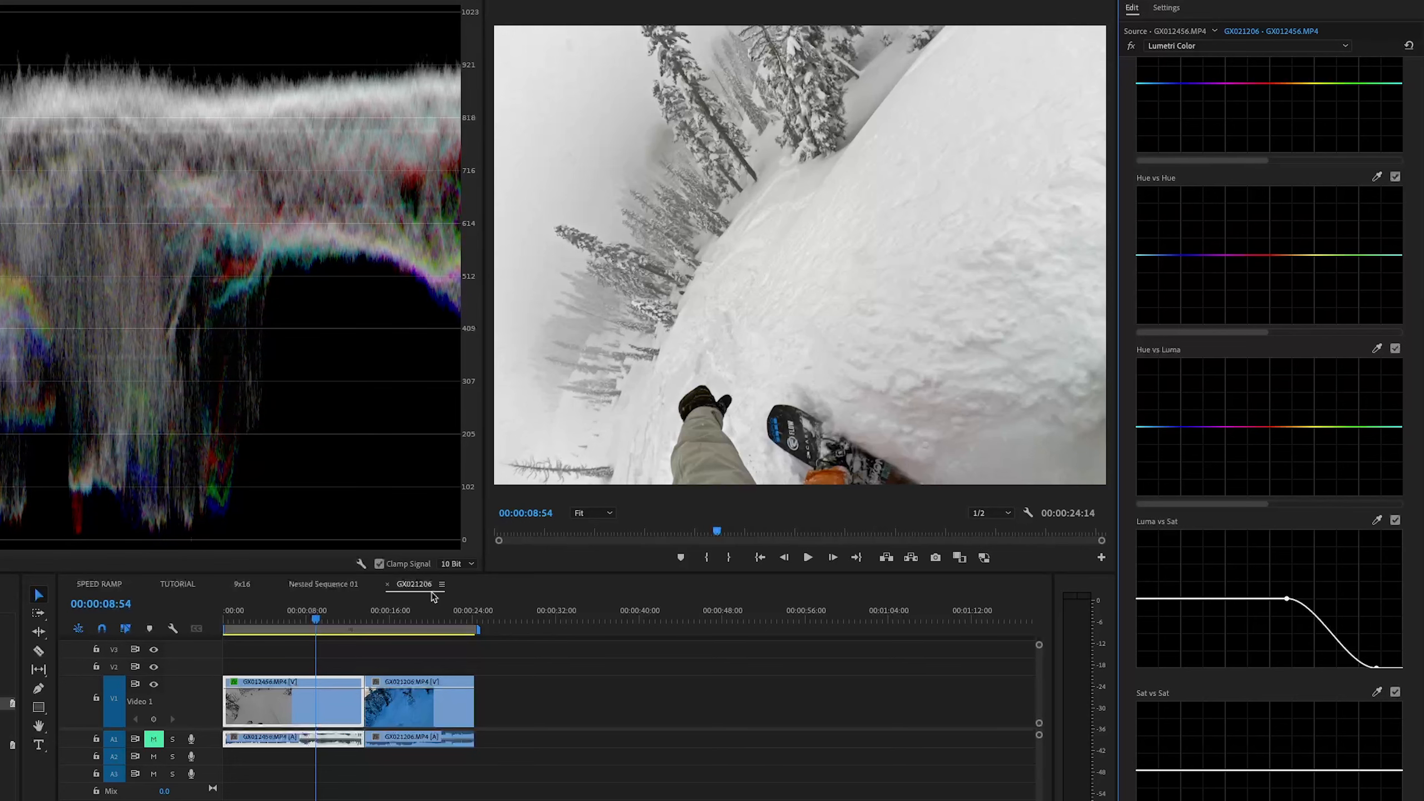
- Review the graded first clip by playing it from the start of the sequence to about 00:00:08:53
left_click(306, 622)
left_click_drag(303, 623, 212, 627)
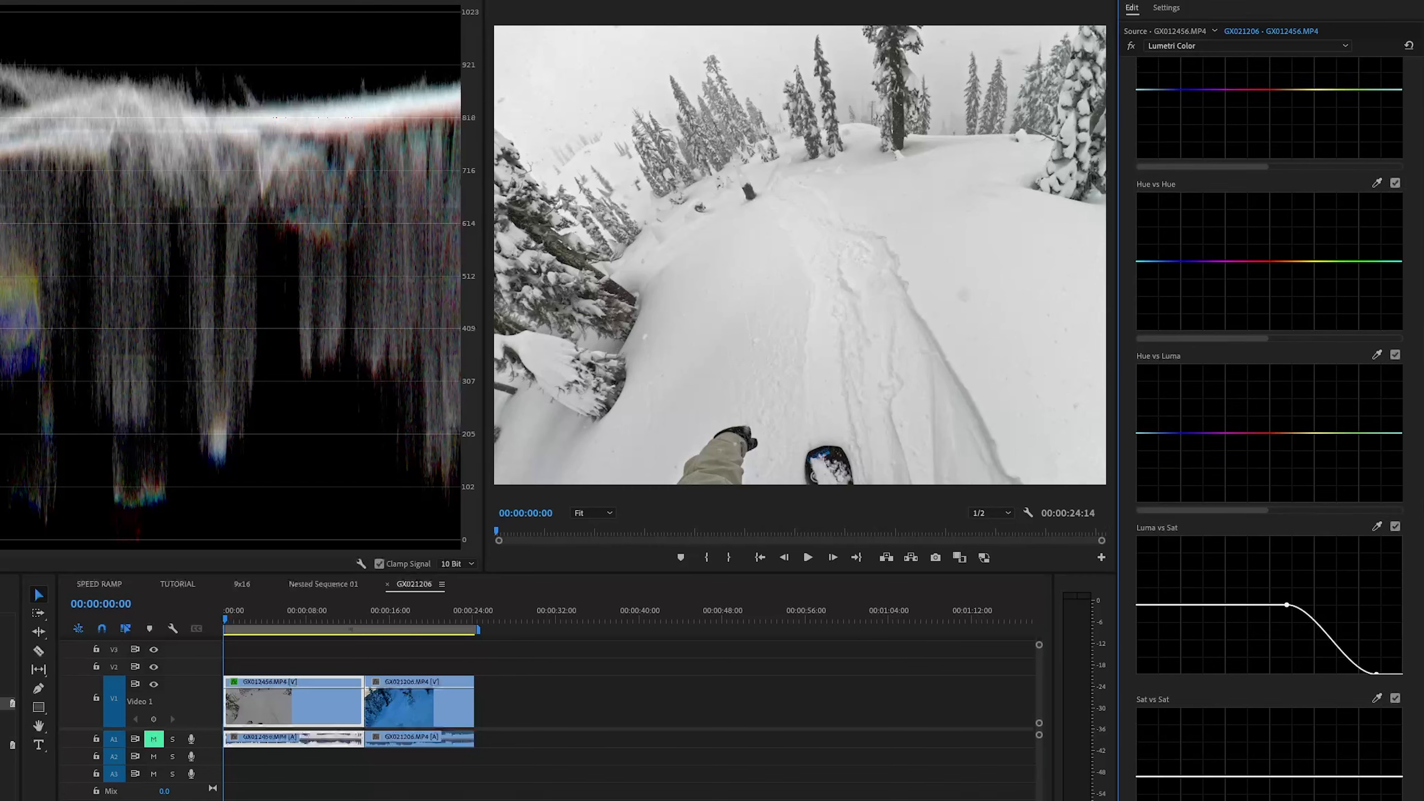
scroll(1294, 413, "up", 10)
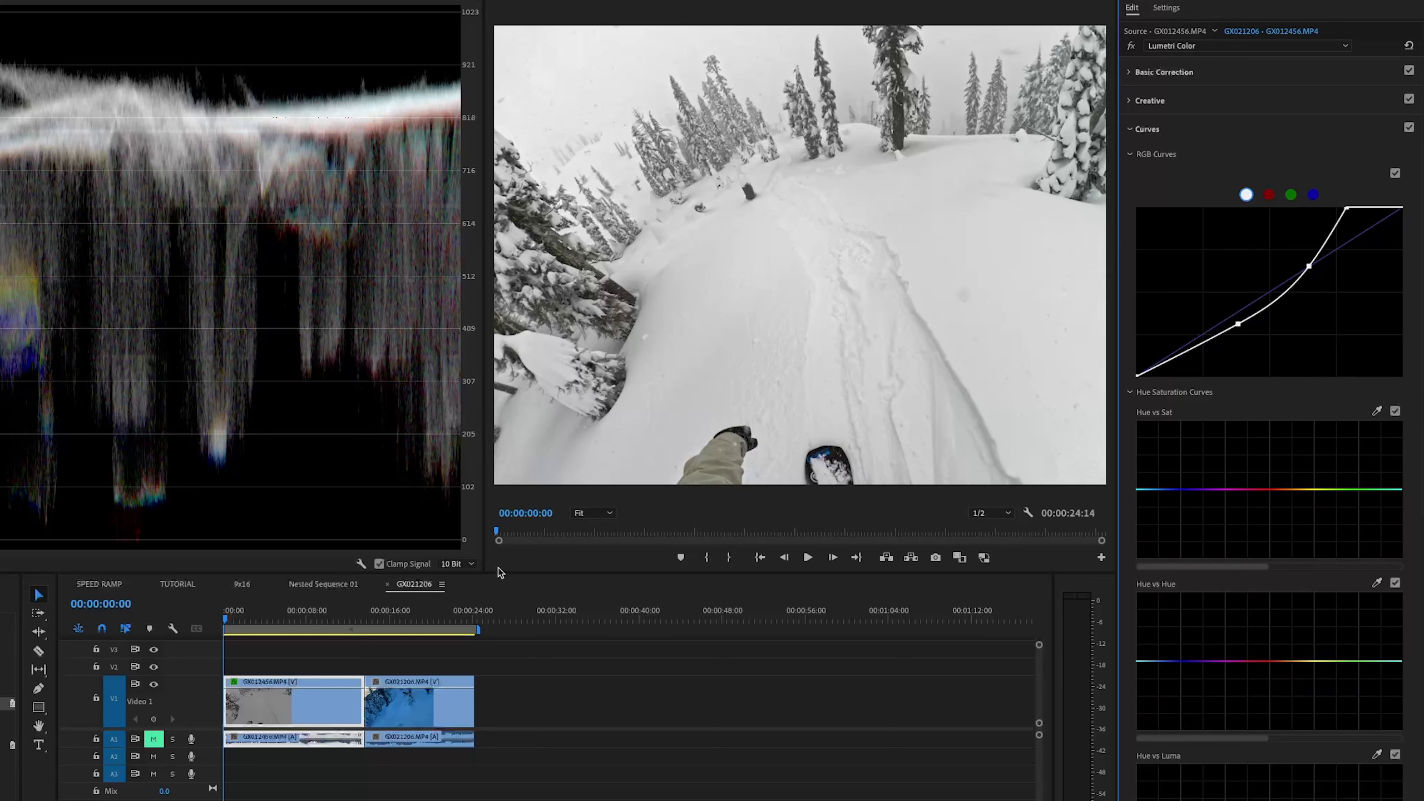
left_click_drag(243, 611, 225, 616)
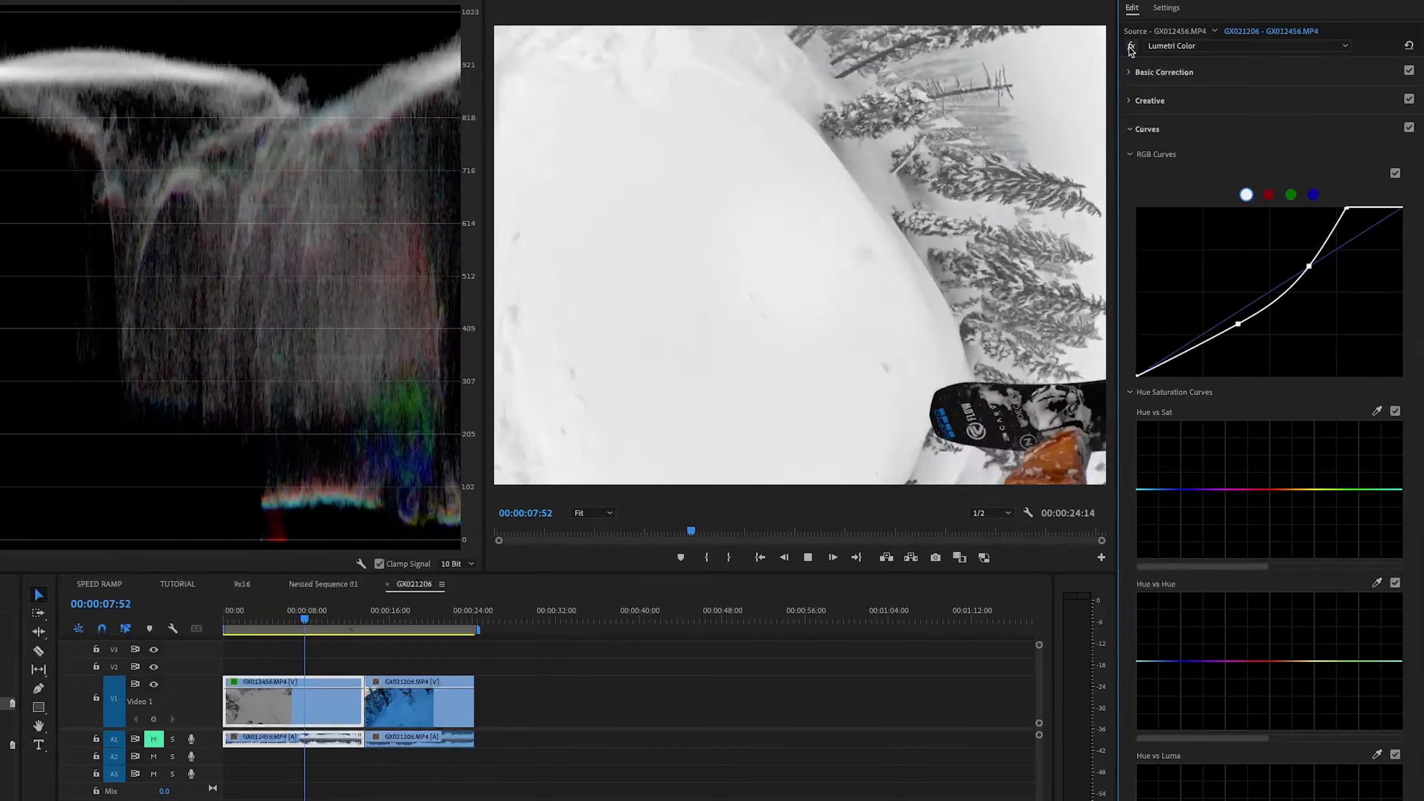
key("space")
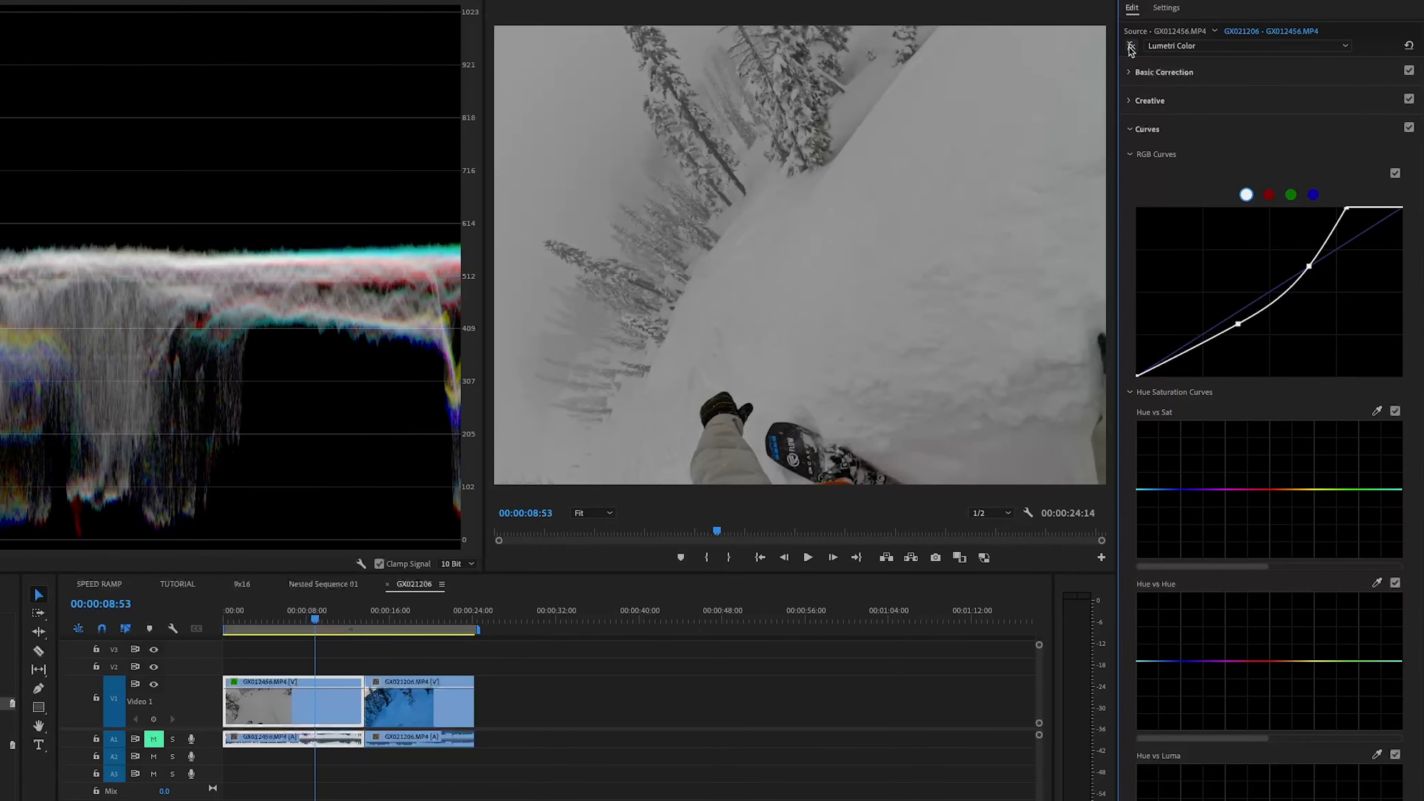
- Compare the first clip at 00:00:08:14 with the whole Lumetri Color effect off and on, and resume playback
left_click(1130, 48)
left_click_drag(312, 621, 308, 620)
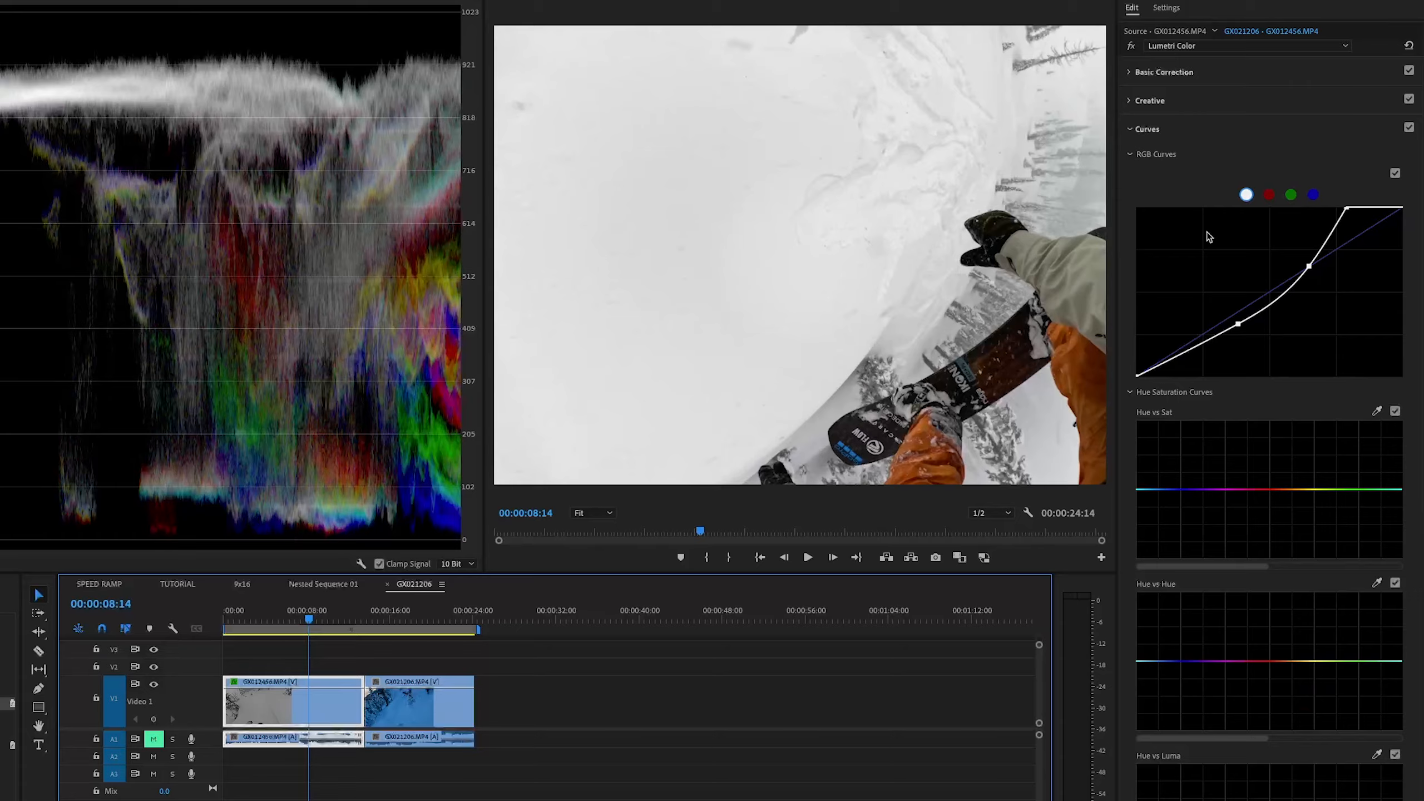
left_click(1131, 46)
left_click(1131, 46)
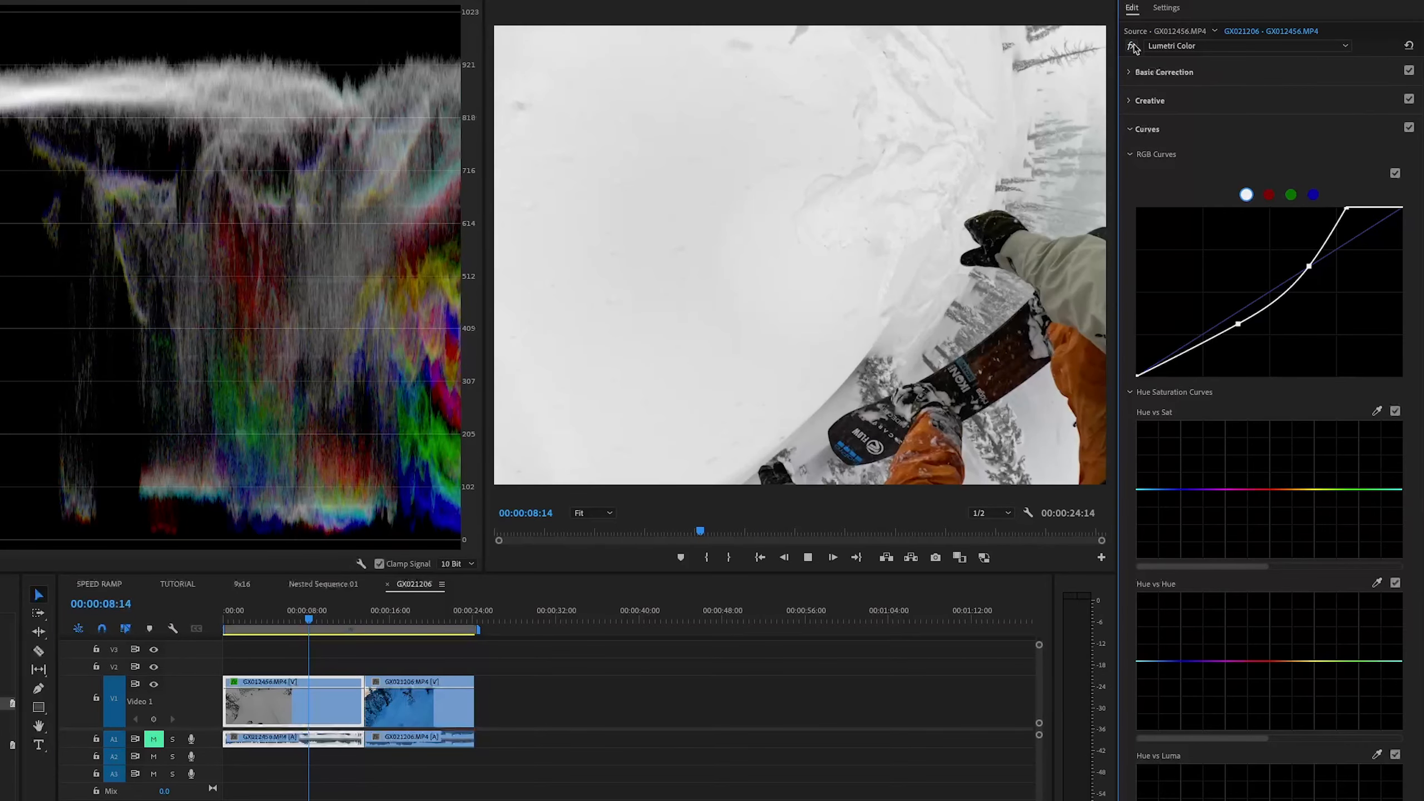
key("space")
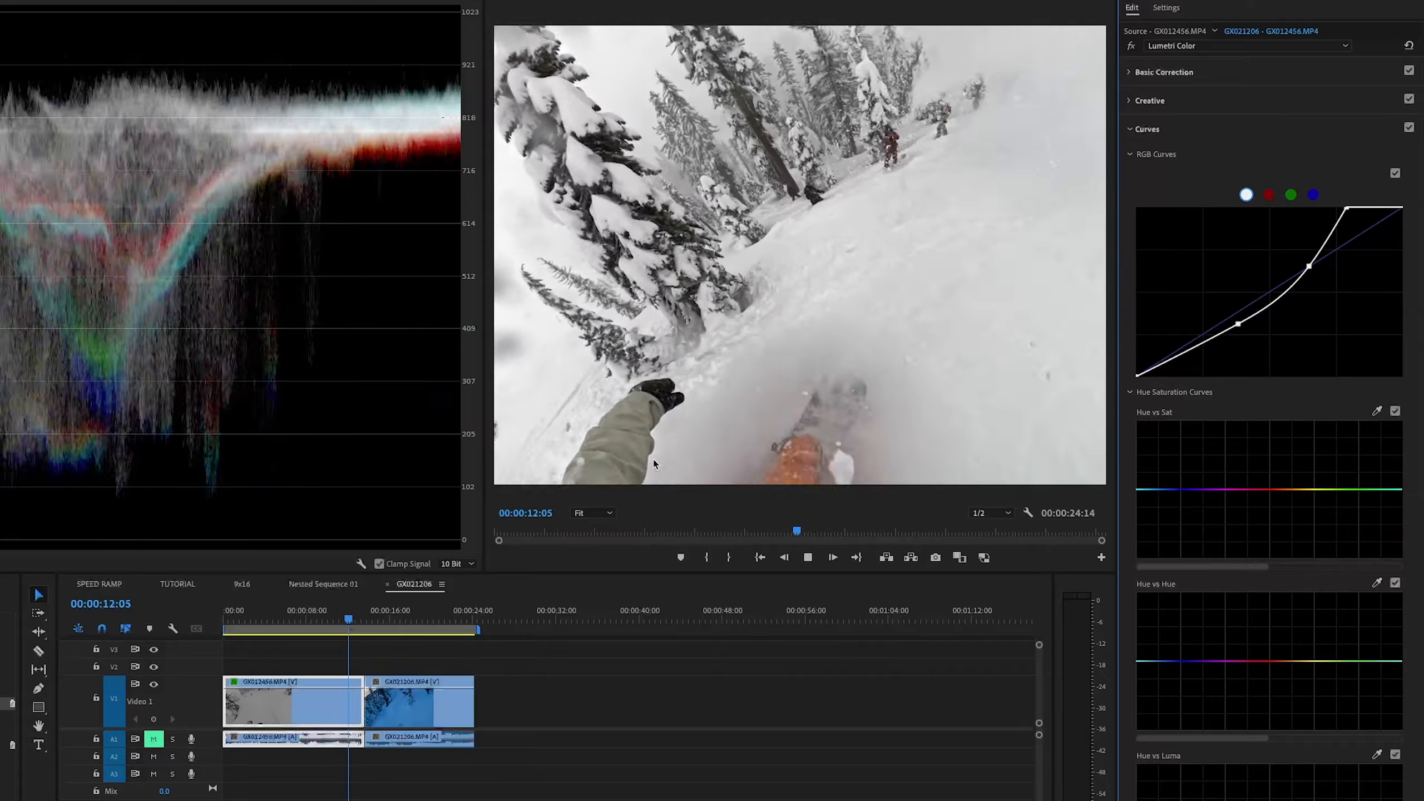
- Preview the blue second clip, and view the first clip at 00:00:06:29 with its Lumetri Color effect bypassed
left_click(407, 689)
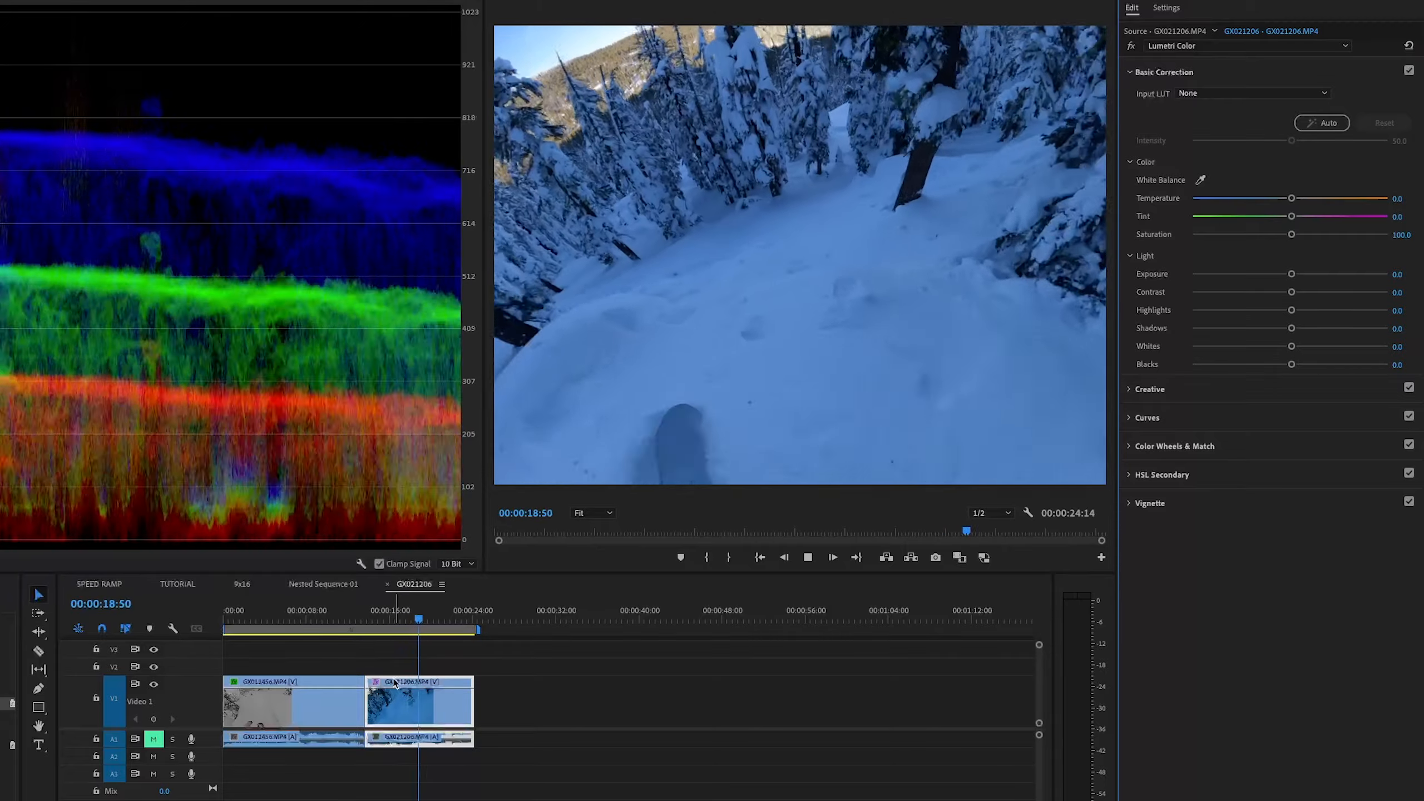
key("space")
left_click(387, 622)
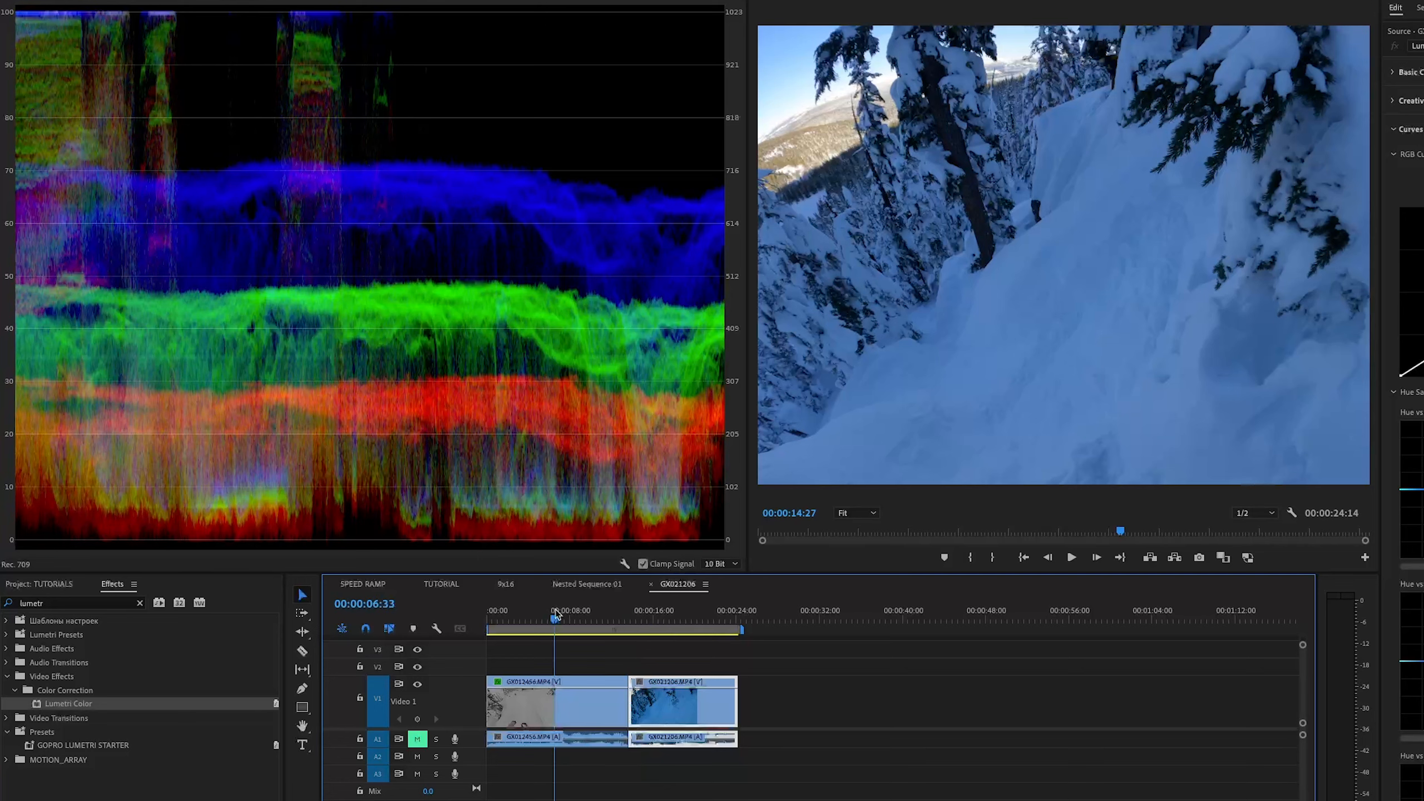
left_click_drag(557, 615, 554, 618)
left_click(1395, 47)
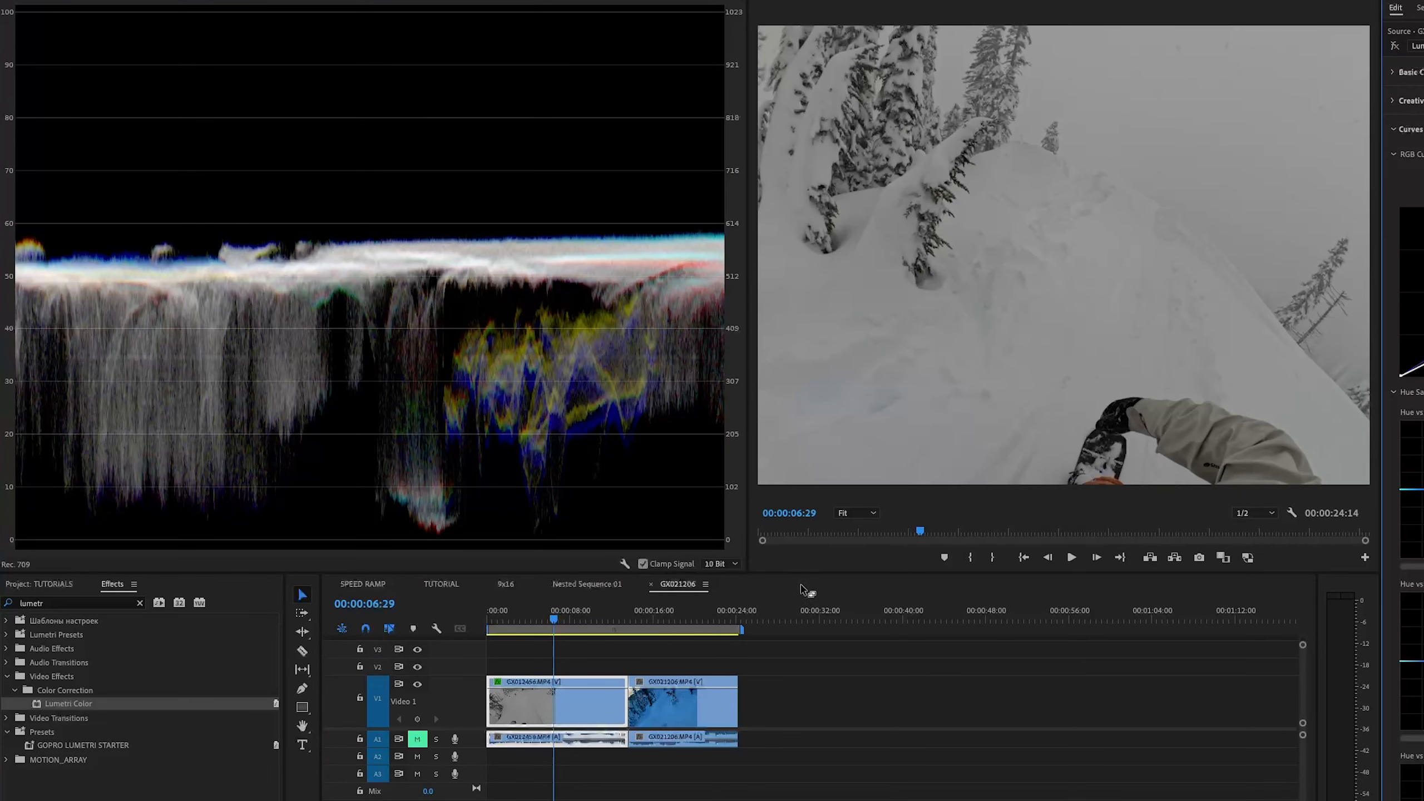
- Select the second clip, GX021206.MP4, park the playhead at 00:00:15:35, and moderately warm its Temperature to reduce the blue cast
left_click(662, 617)
left_click(672, 710)
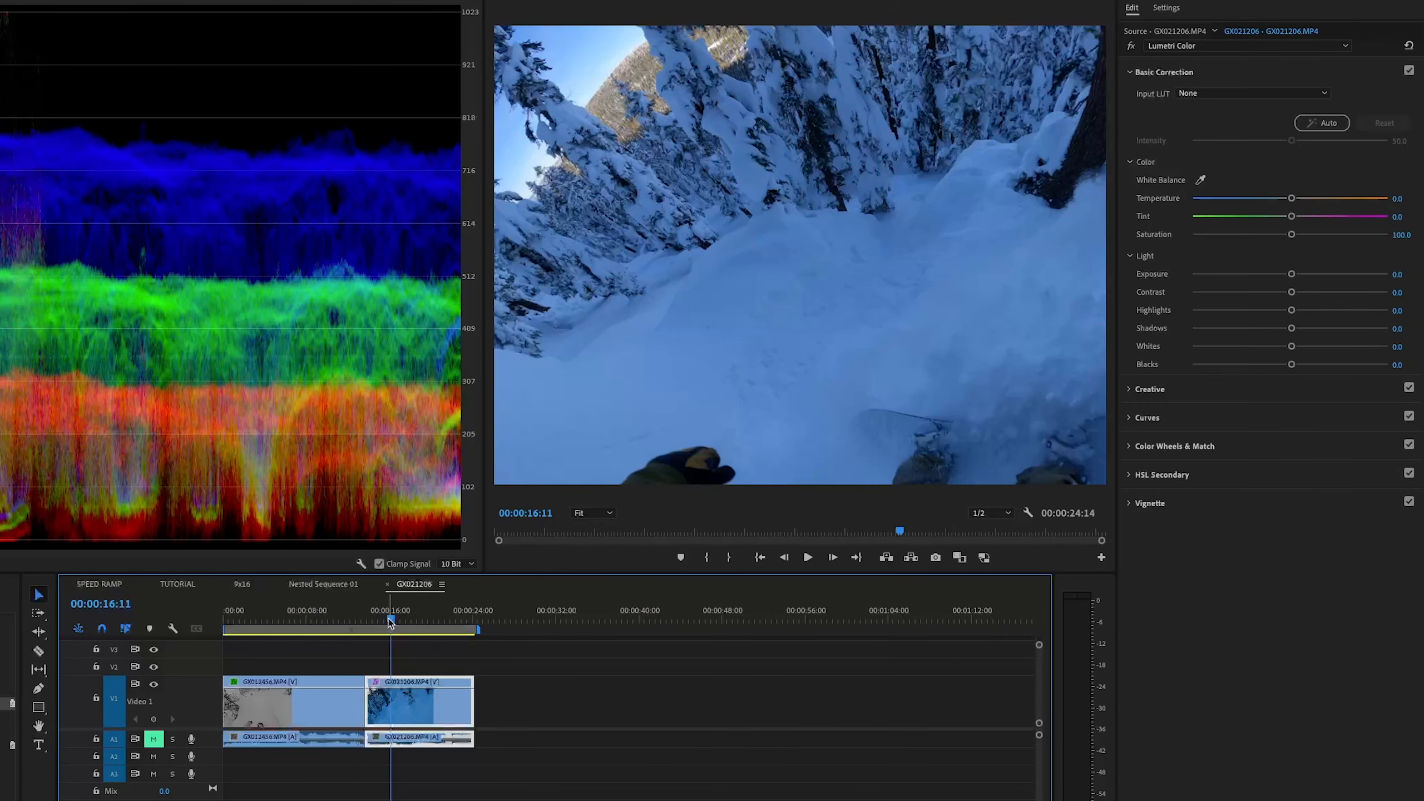
left_click_drag(390, 621, 383, 620)
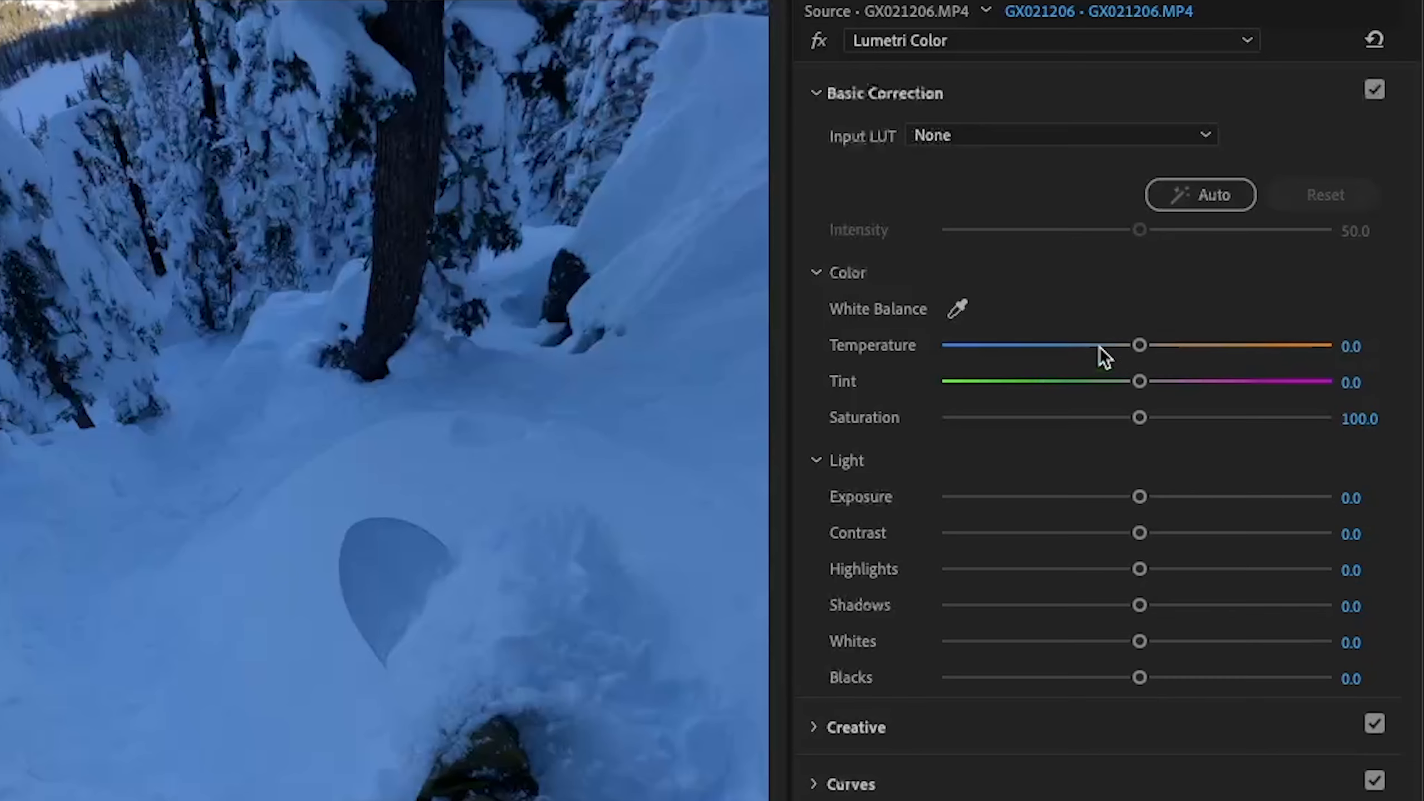
left_click_drag(1139, 346, 1208, 349)
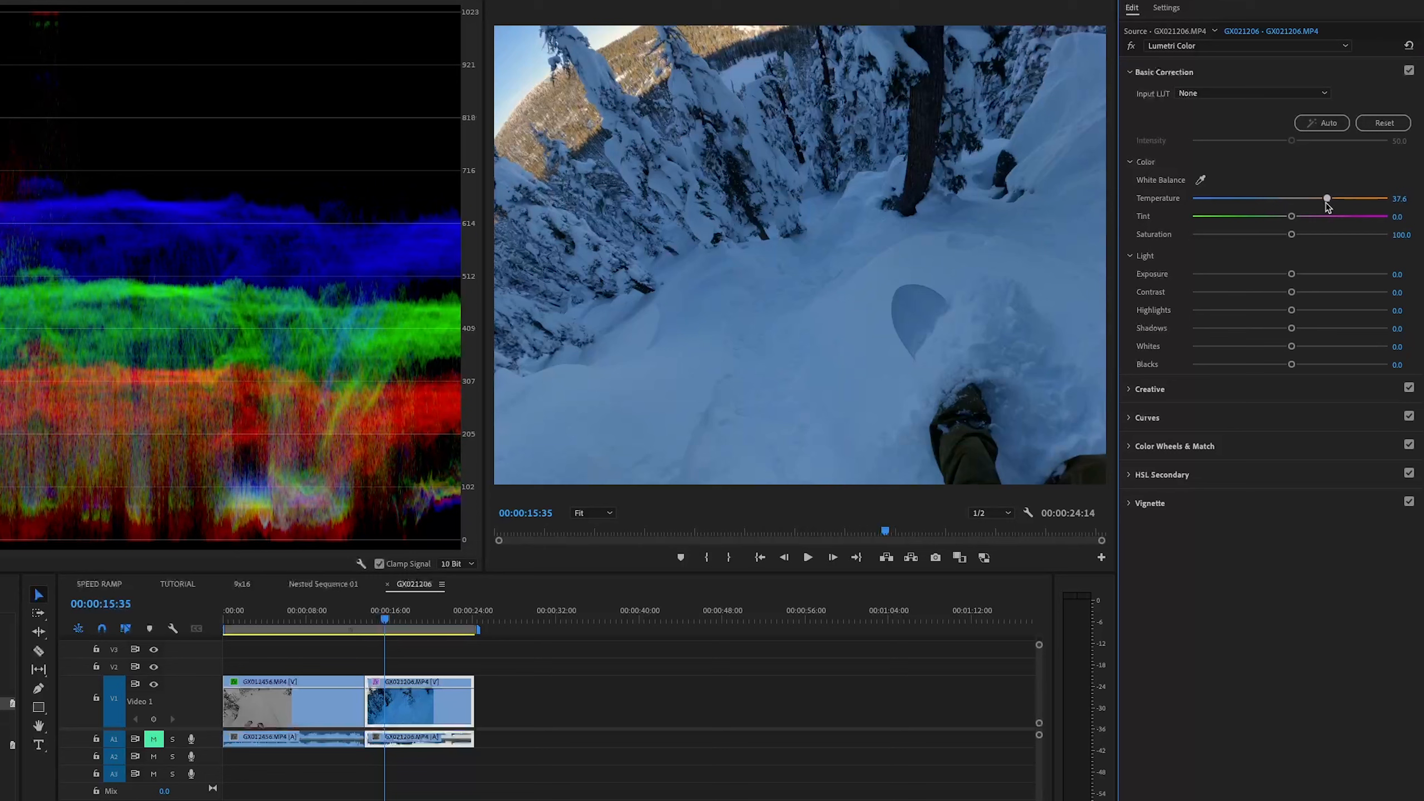
left_click_drag(1208, 351, 1169, 362)
mouse_move(1305, 203)
left_mouse_down()
mouse_move(1328, 206)
mouse_move(1312, 206)
left_mouse_up()
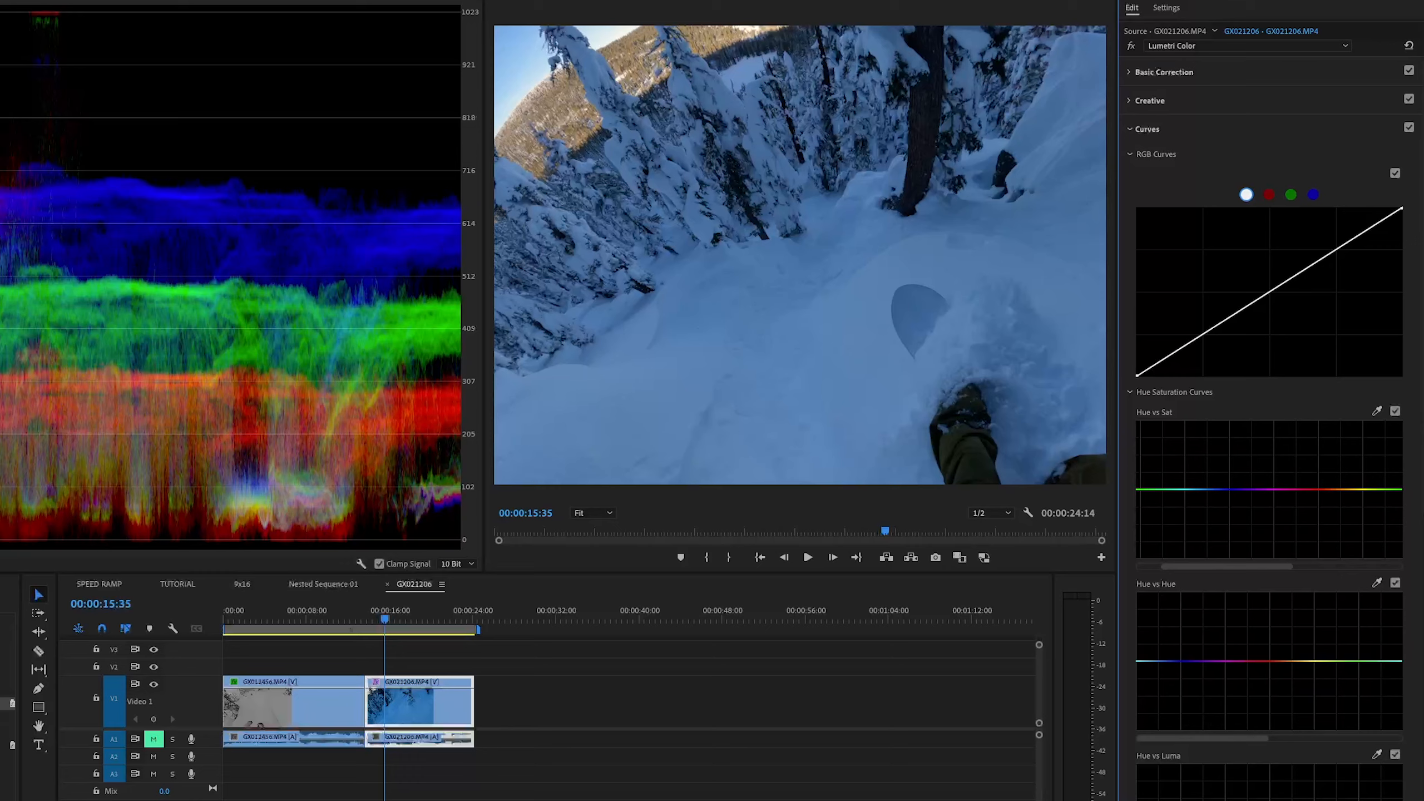
- Try desaturating the second clip's midtones with a shallow dip in the Luma vs Sat curve, and reset that curve
scroll(1249, 467, "down", 10)
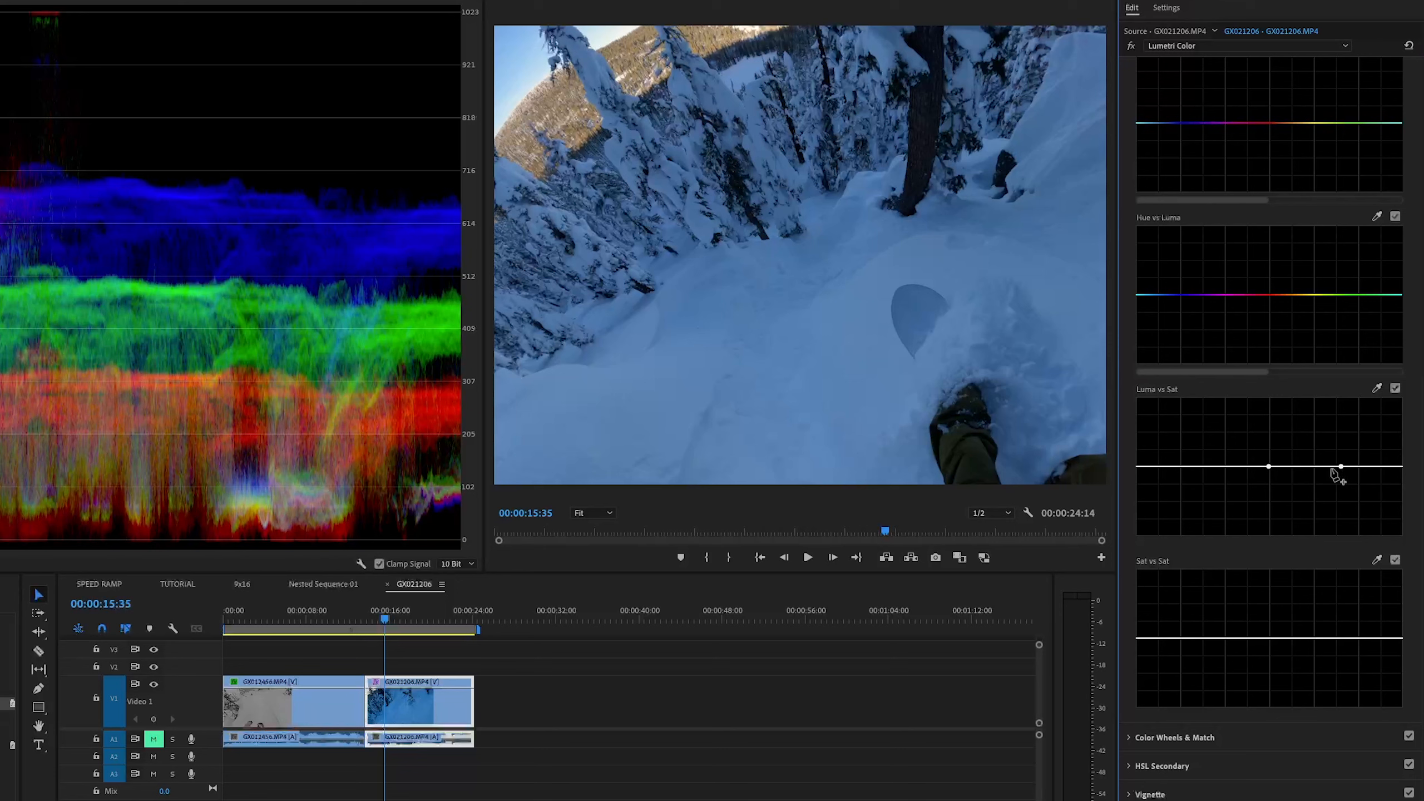
left_click_drag(1300, 506, 1296, 534)
left_click_drag(1270, 467, 1207, 471)
left_click_drag(1294, 536, 1268, 483)
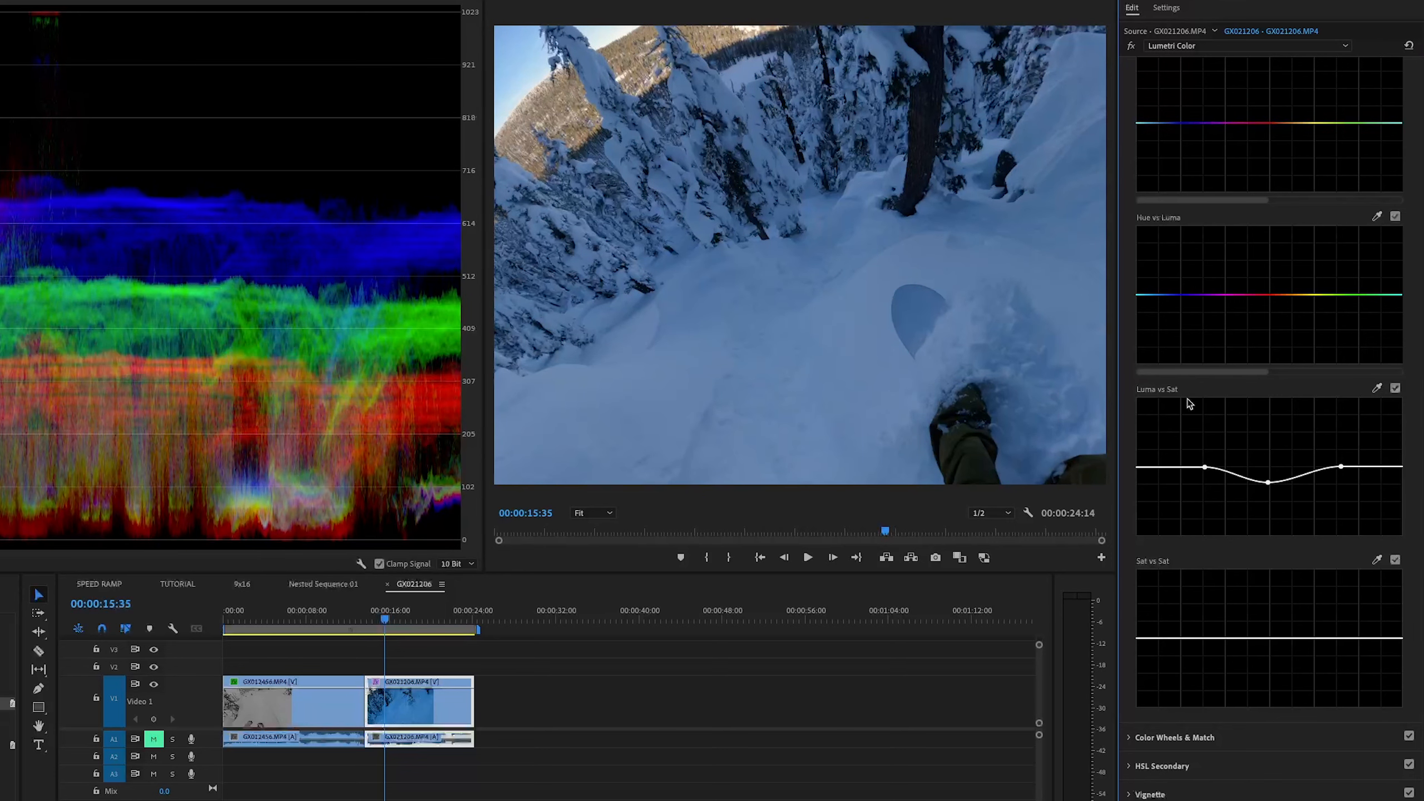
double_click(1268, 483)
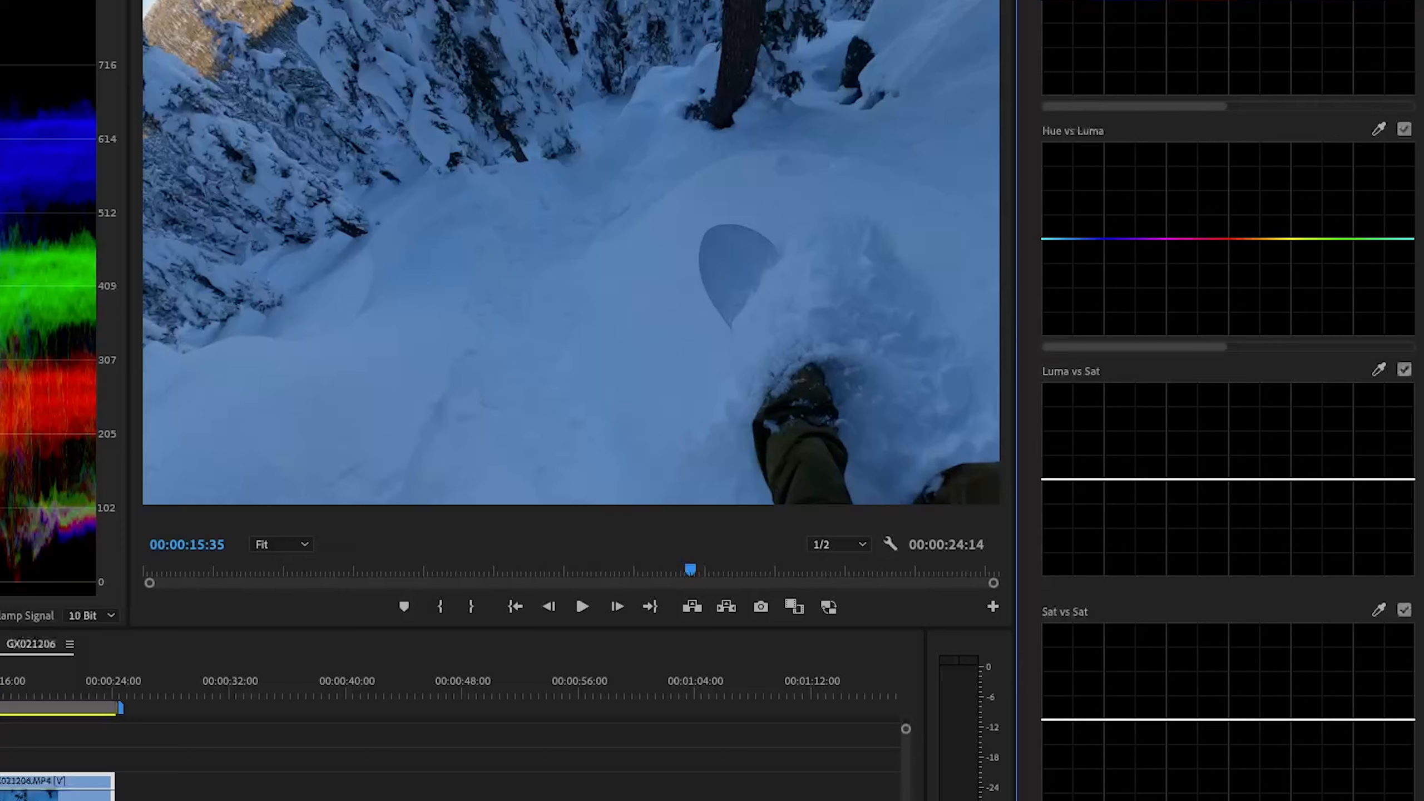
- Sample the blue snow for the second clip's Hue vs Sat curve and pull the blue range moderately below neutral
scroll(1228, 401, "up", 7)
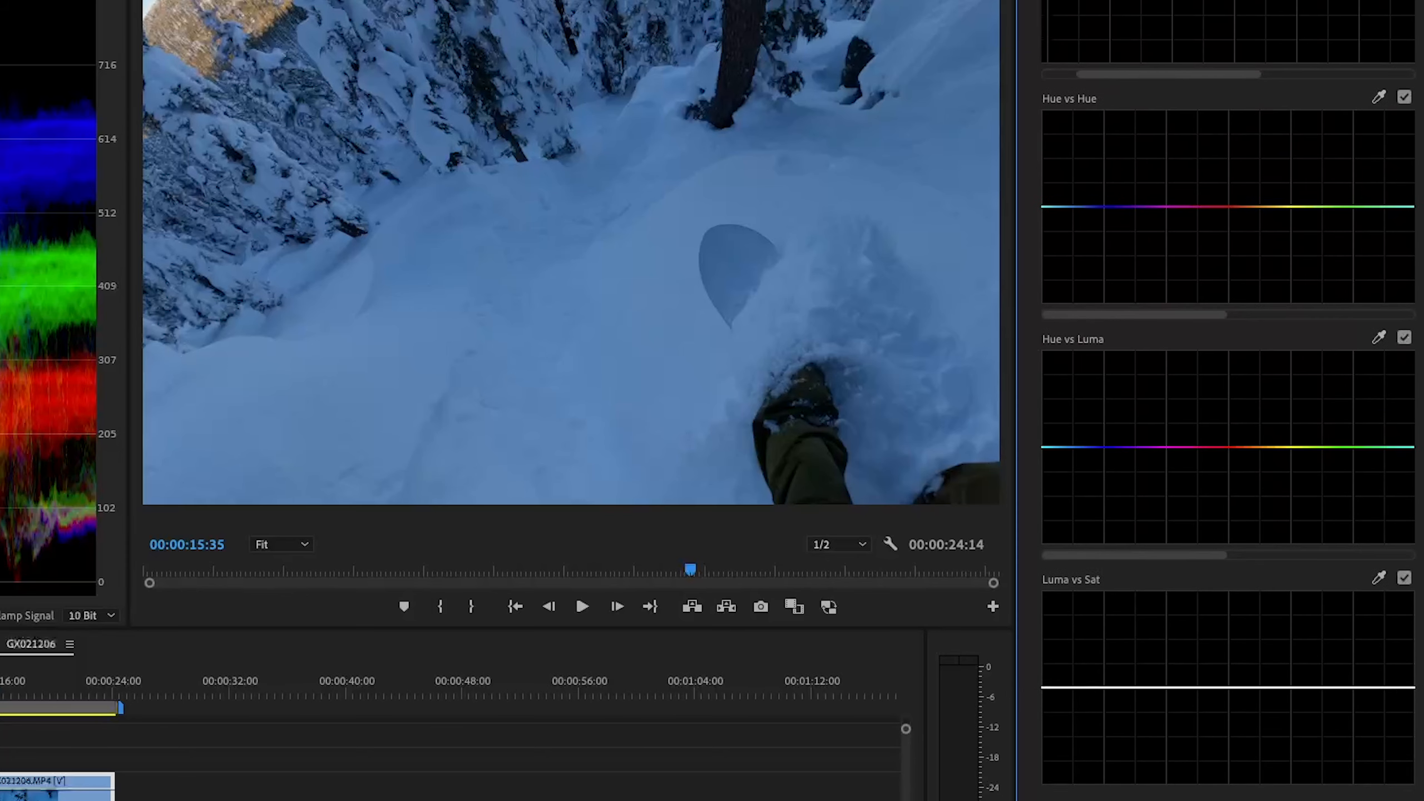
scroll(1197, 393, "up", 3)
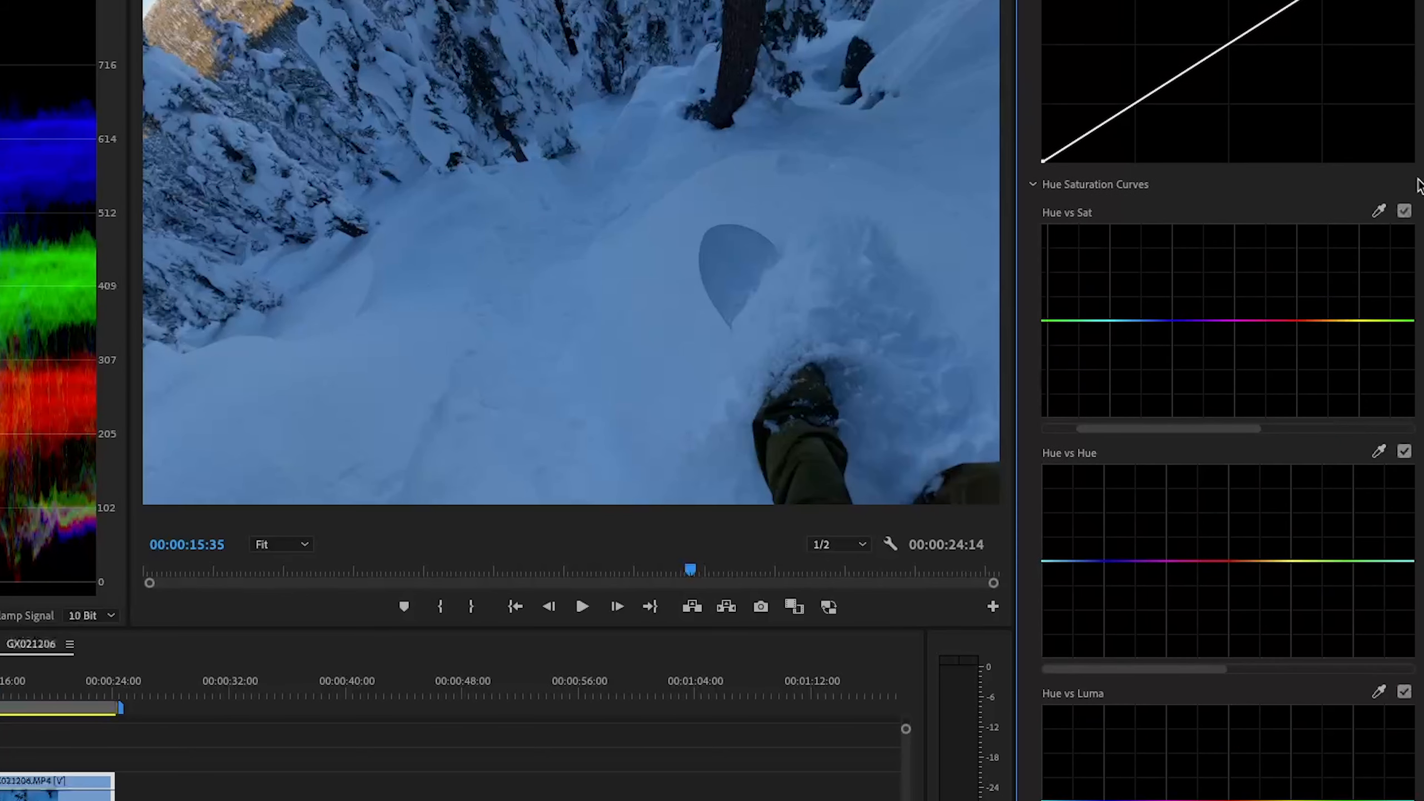
left_click_drag(1156, 427, 1161, 427)
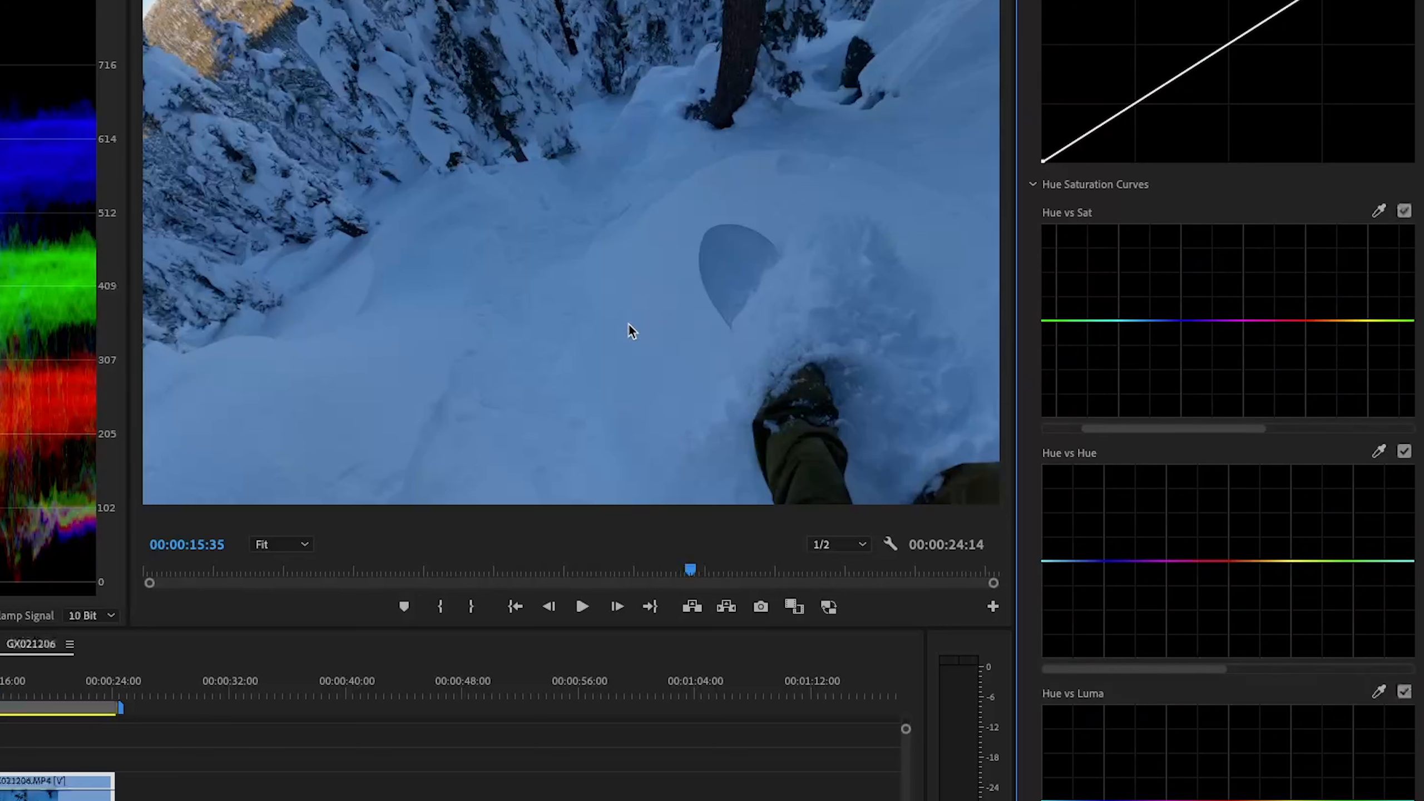
left_click(1378, 212)
left_click(628, 299)
double_click(1151, 323)
left_click(1117, 321)
left_click(1191, 321)
left_click_drag(1156, 324, 1158, 354)
- Compare the second clip with the Hue vs Sat curve off and on, and with the whole Lumetri Color effect bypassed
left_click(1403, 212)
left_click(1403, 212)
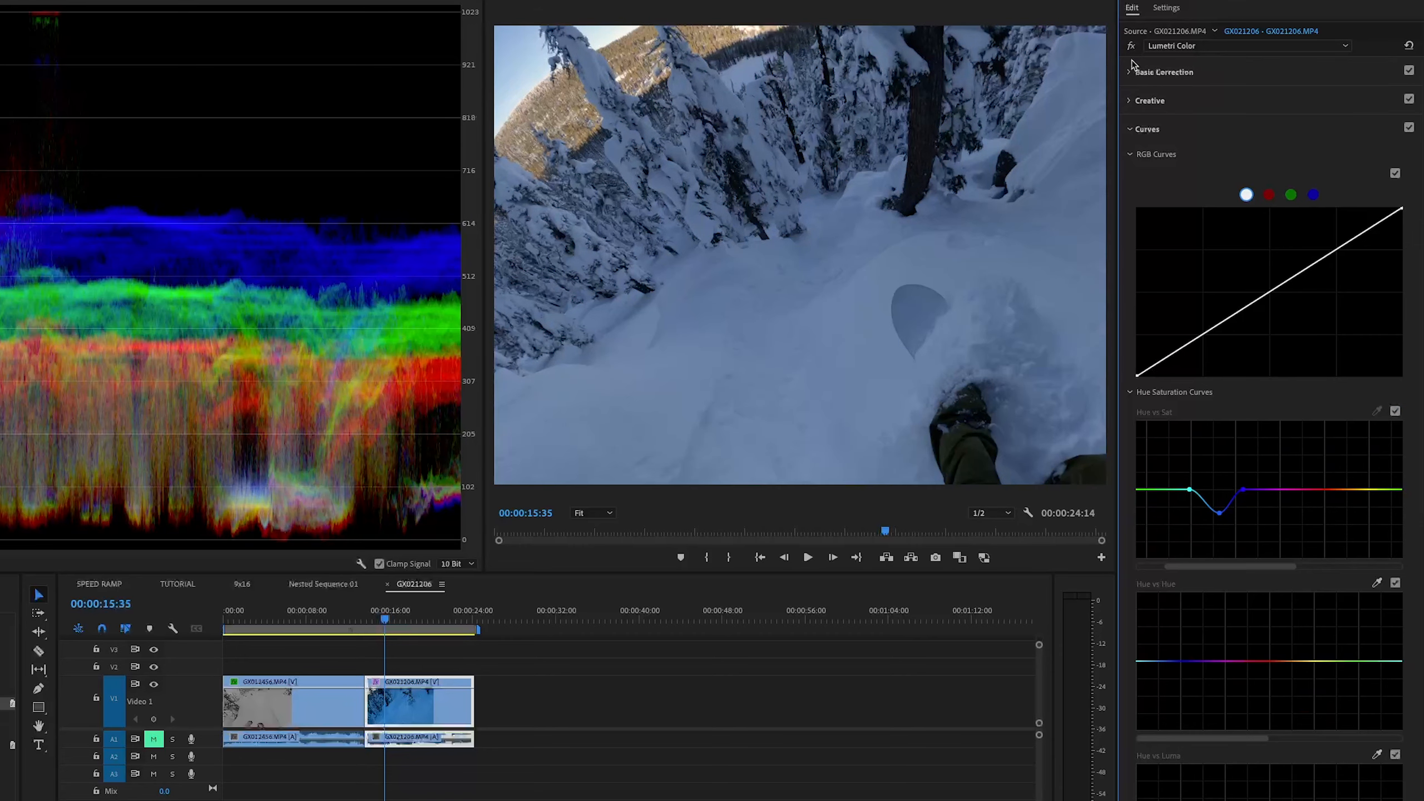
left_click(1132, 47)
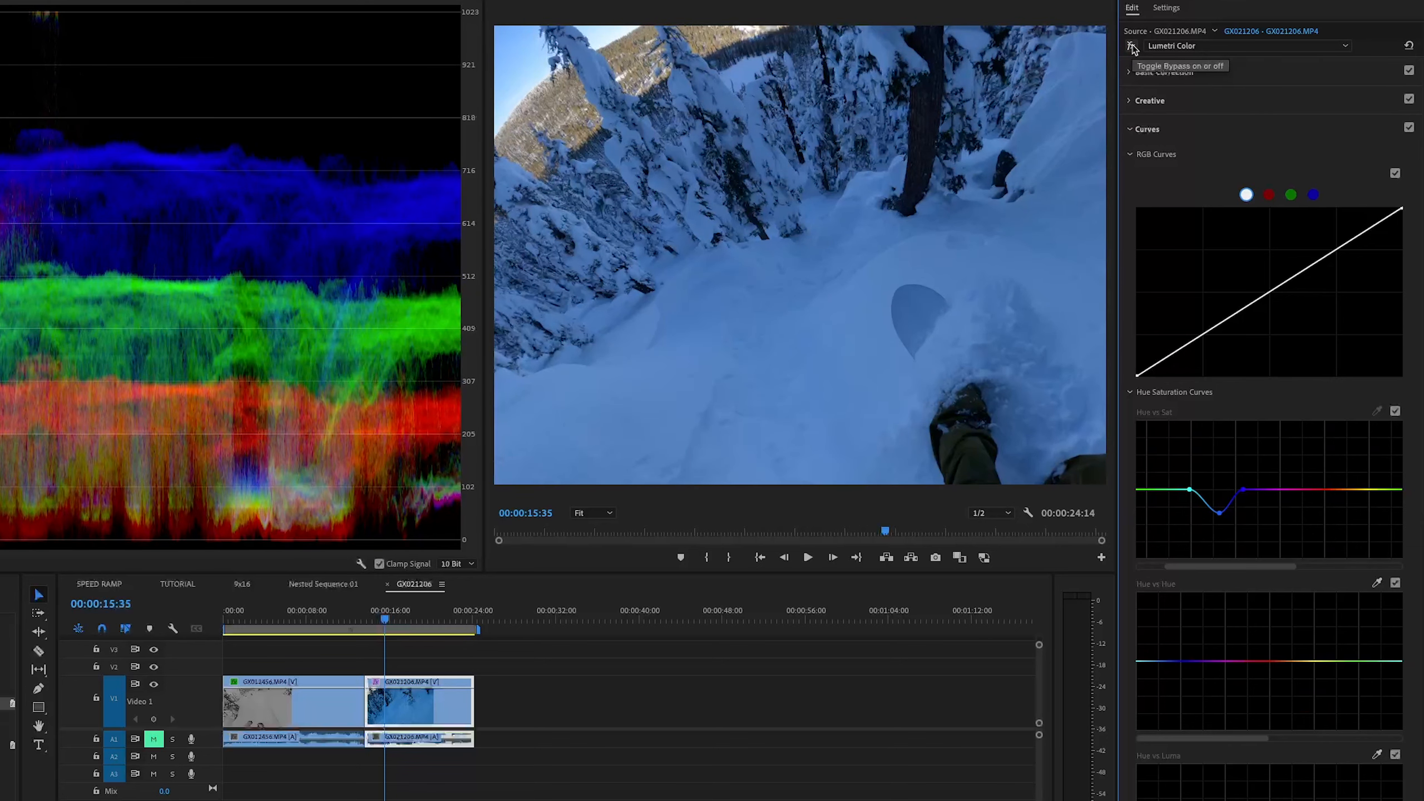
left_click(1132, 47)
- Brighten the second clip in Basic Correction by setting Exposure to 0.4 and slightly raising the Shadows
left_click(1164, 72)
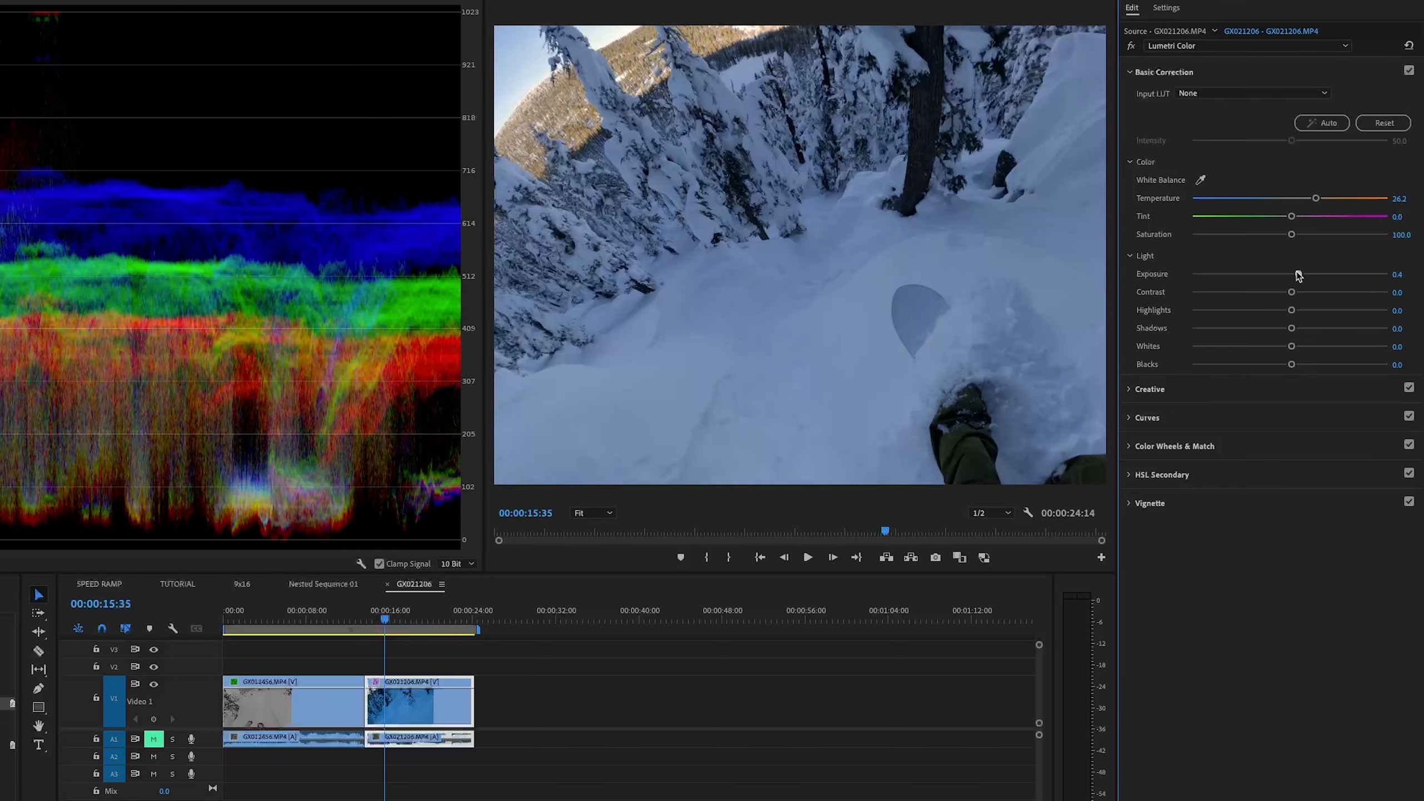
left_click_drag(1291, 274, 1297, 275)
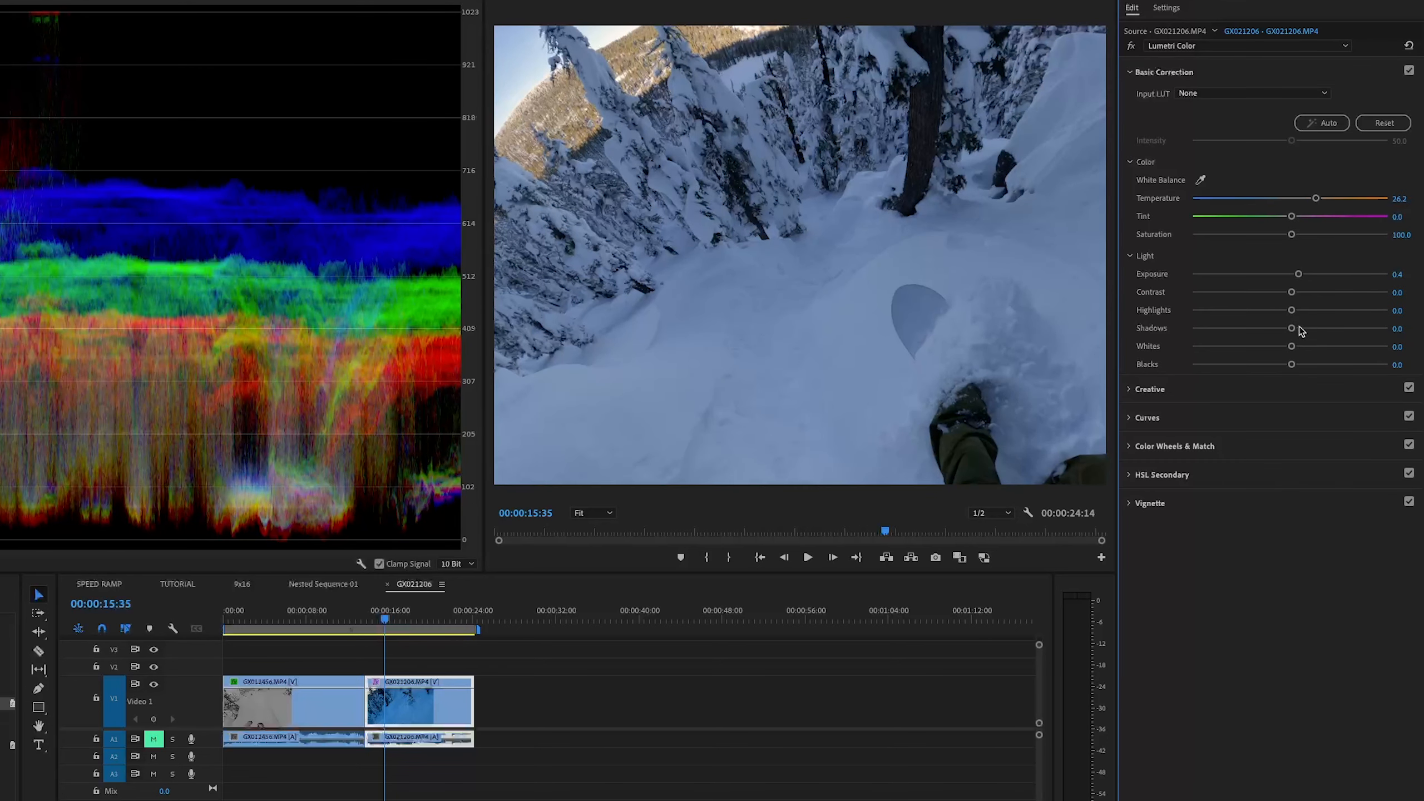
mouse_move(1292, 330)
left_mouse_down()
mouse_move(1343, 339)
mouse_move(1301, 313)
left_mouse_up()
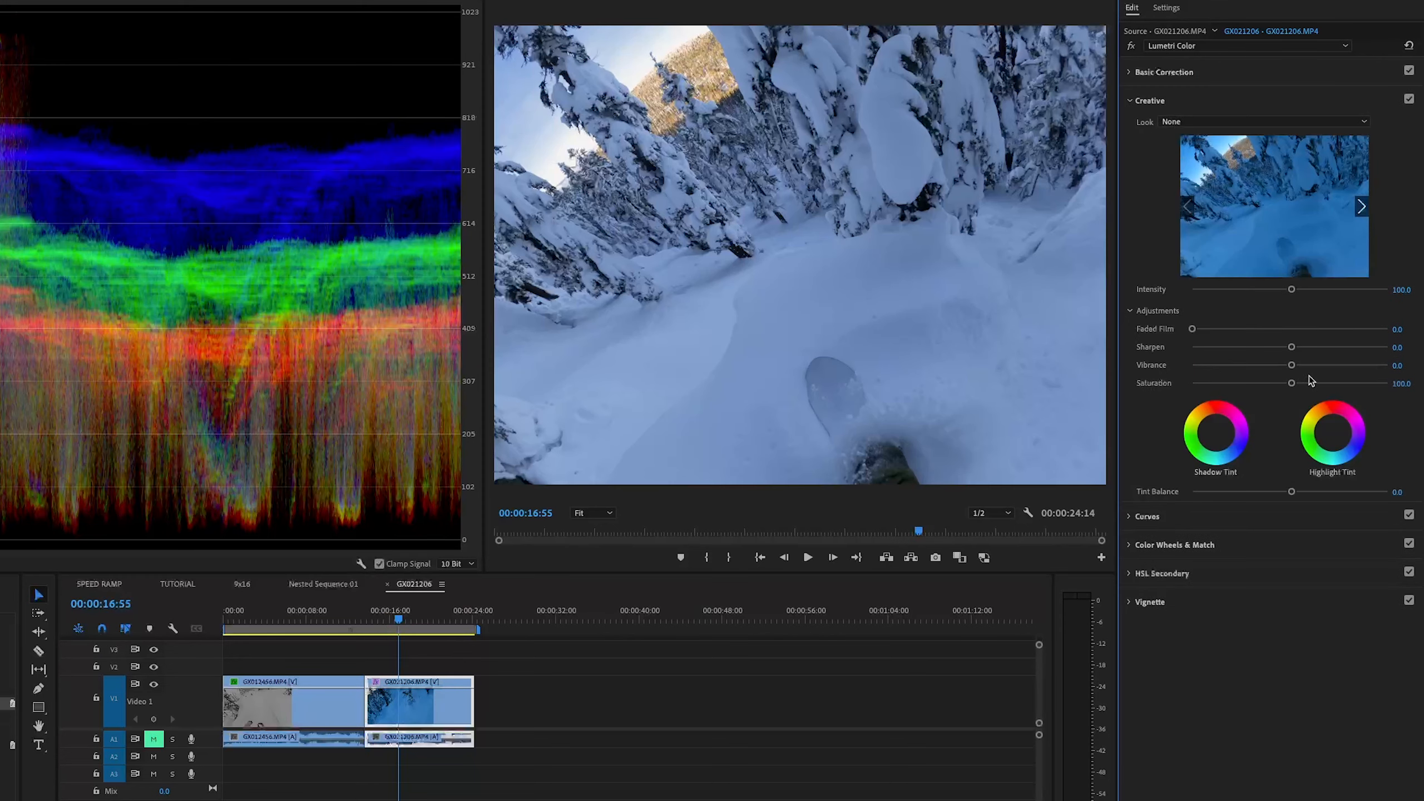
- Set the second clip's creative Sharpen adjustment to 20
left_click(1400, 347)
type("20")
key("Return")
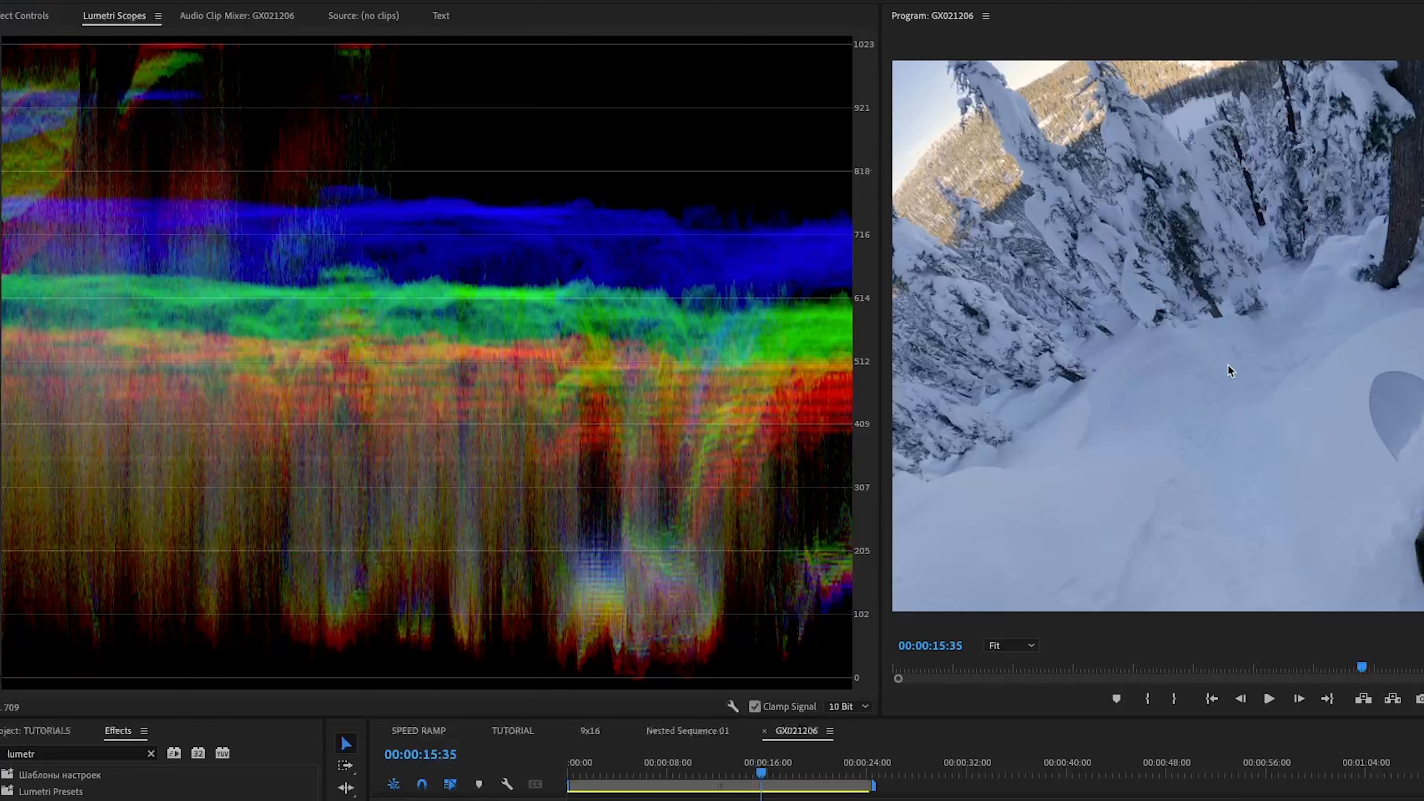
- At 00:00:17:03, shape the master RGB curve into an S with lowered midtones, lifted highlights and a slightly lowered white point, comparing it off and on
left_click_drag(639, 773, 783, 770)
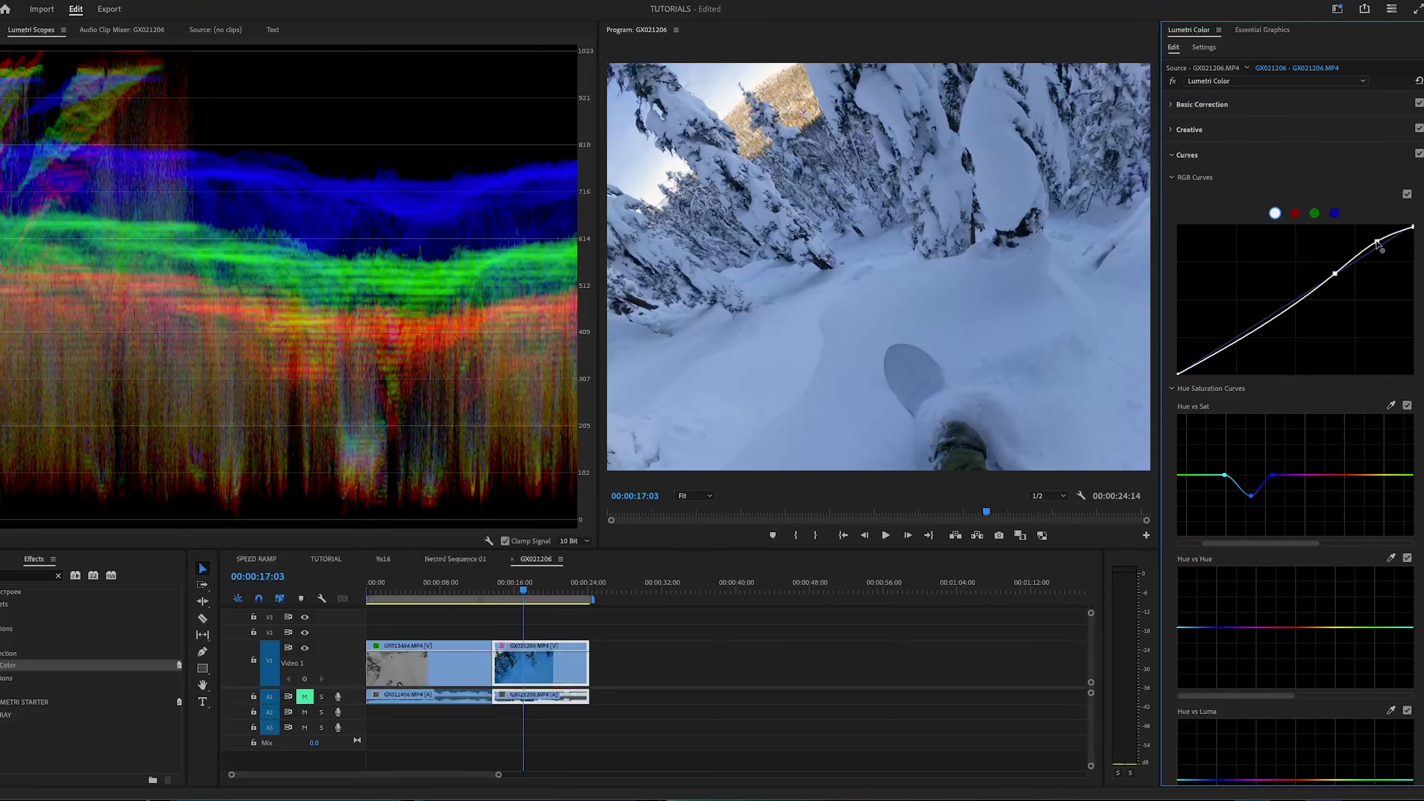
left_click_drag(1380, 245, 1375, 241)
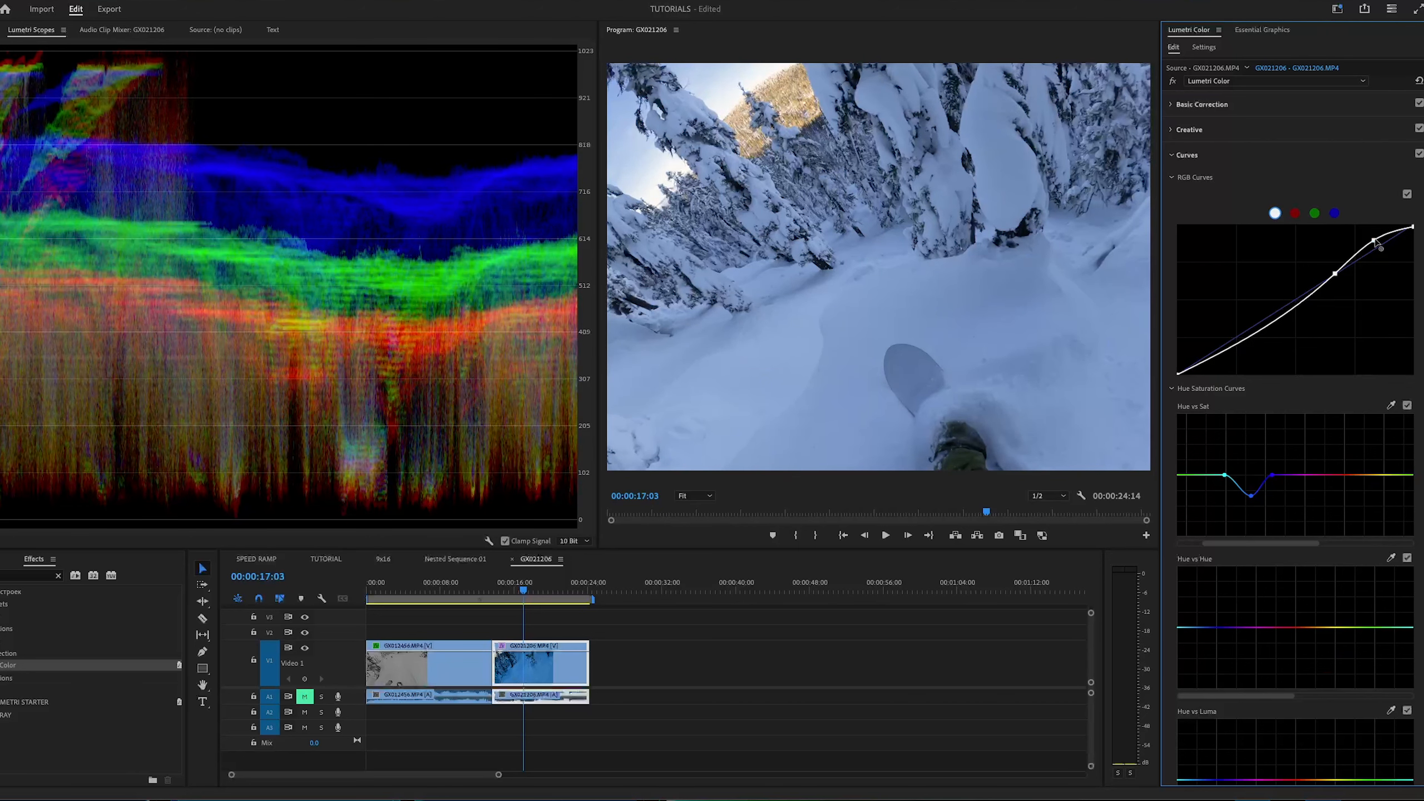
left_click(1408, 195)
left_click(1408, 194)
left_click_drag(1413, 227, 1341, 276)
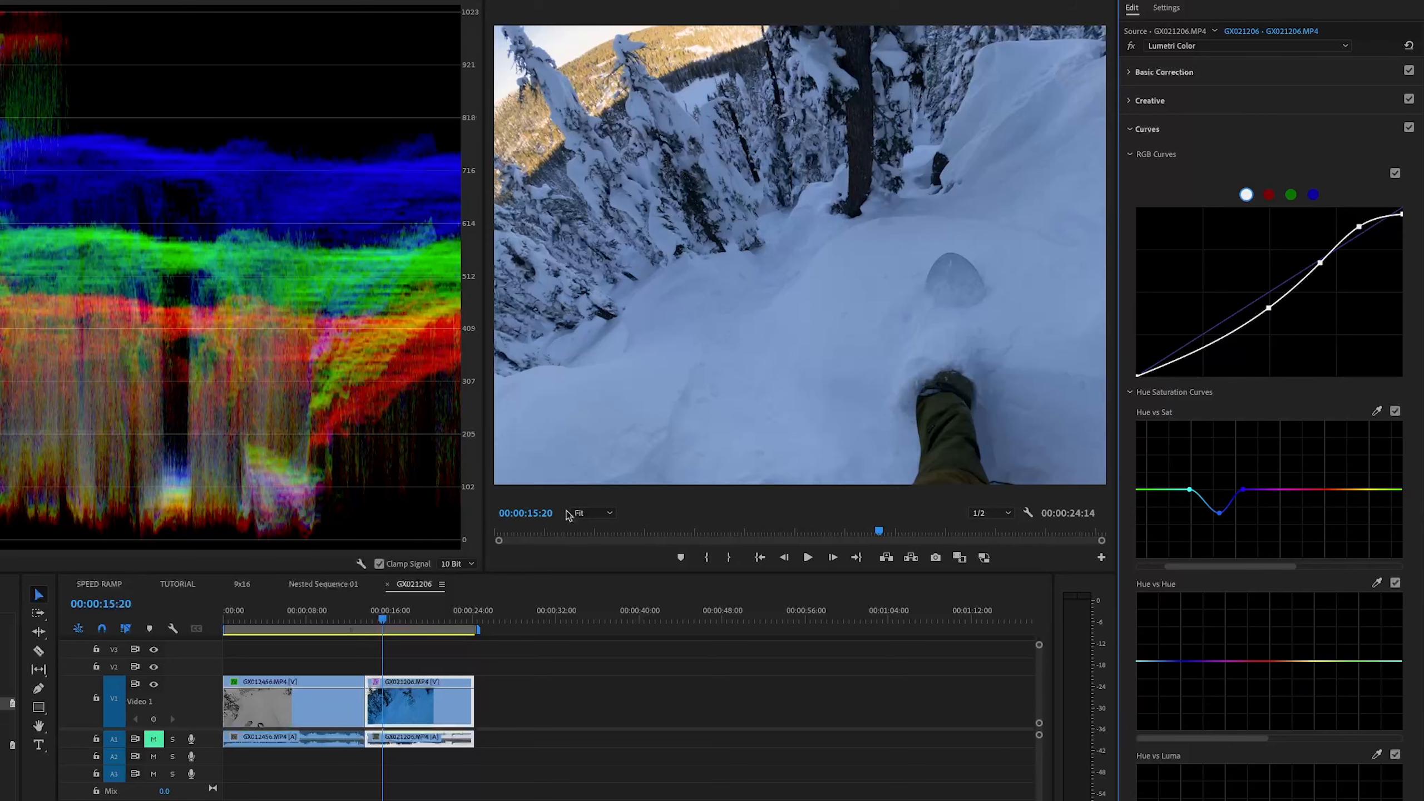
- Move the playhead back into the first clip and select that clip to review its grade
left_click(301, 615)
left_click(288, 695)
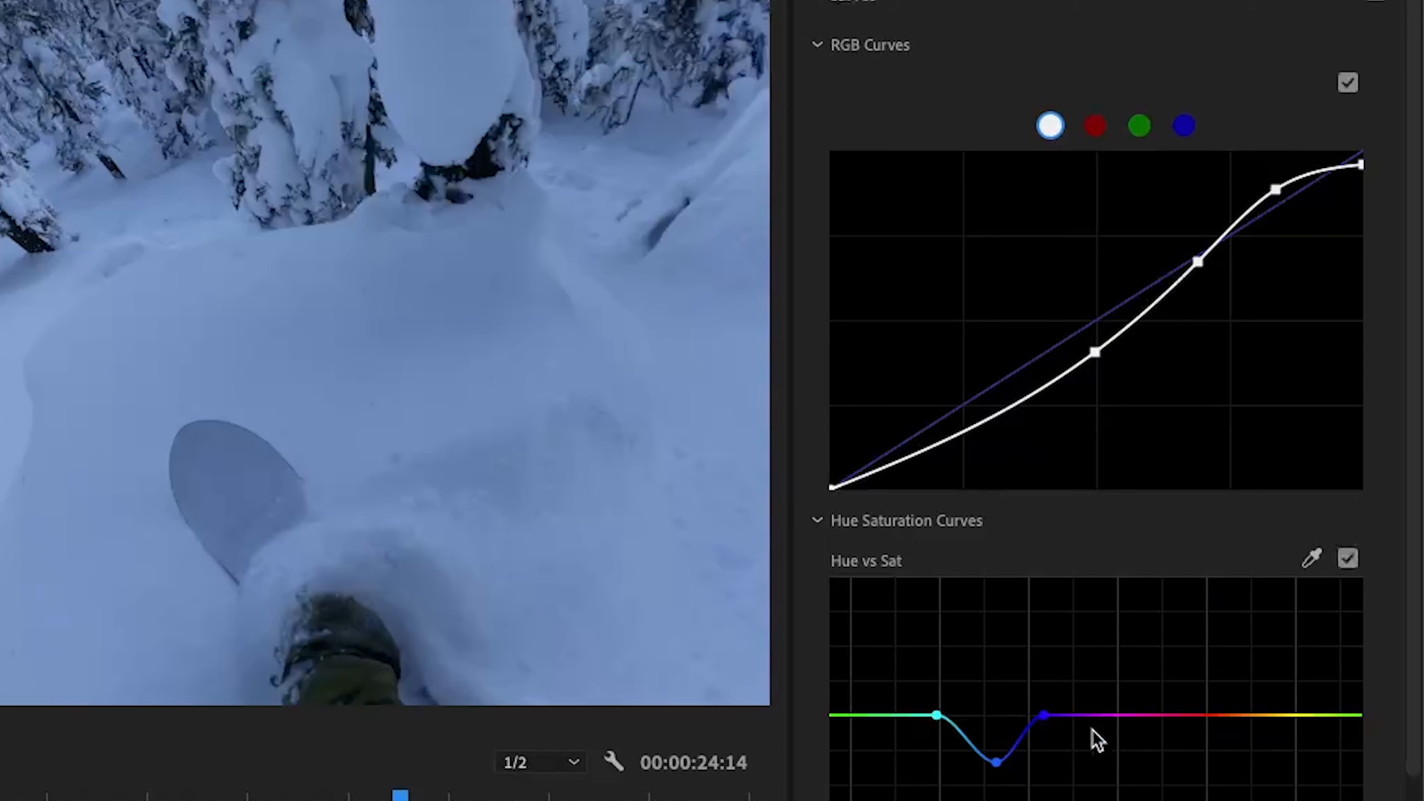
- Examine the blue range of the second clip's Hue vs Hue curve
scroll(1411, 706, "down", 4)
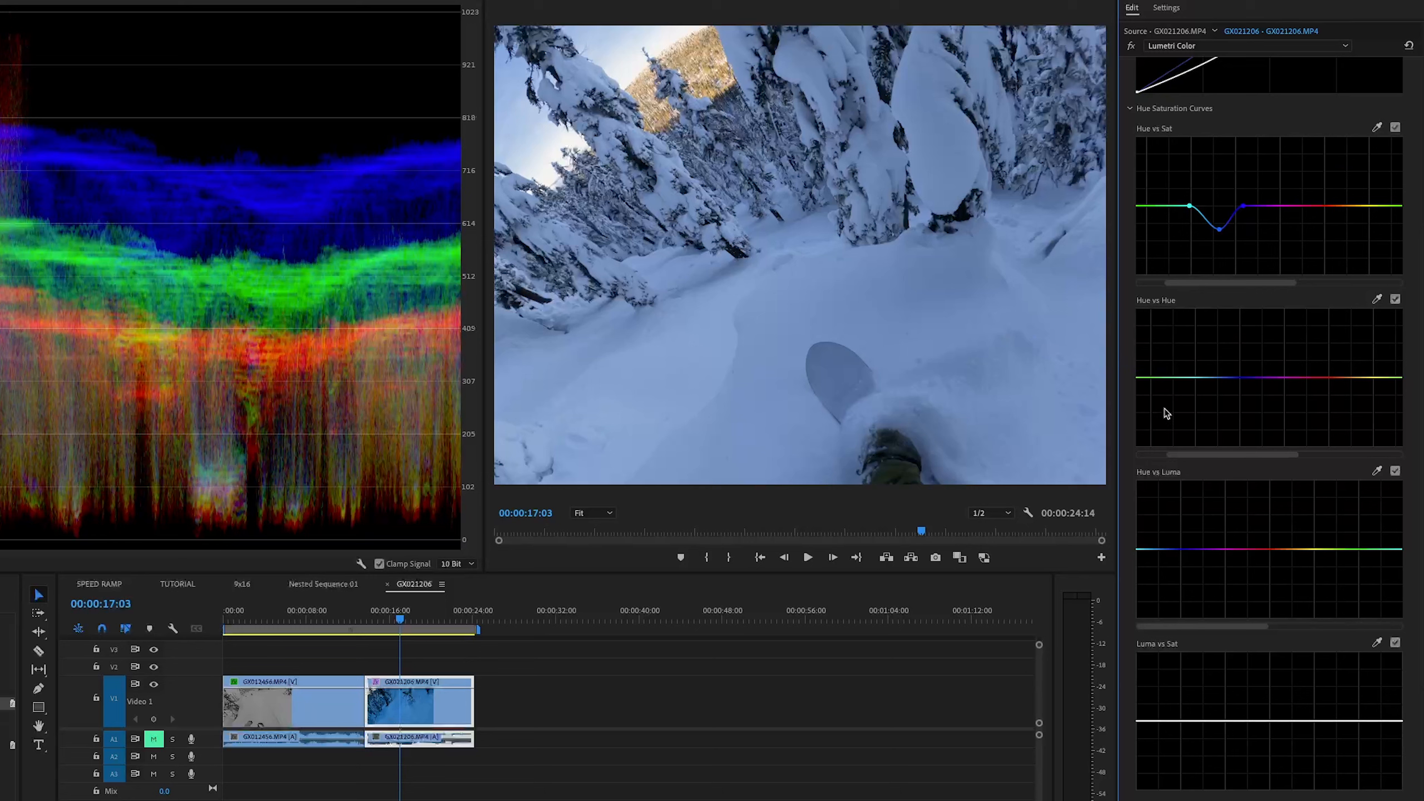
left_click_drag(1216, 457, 1224, 463)
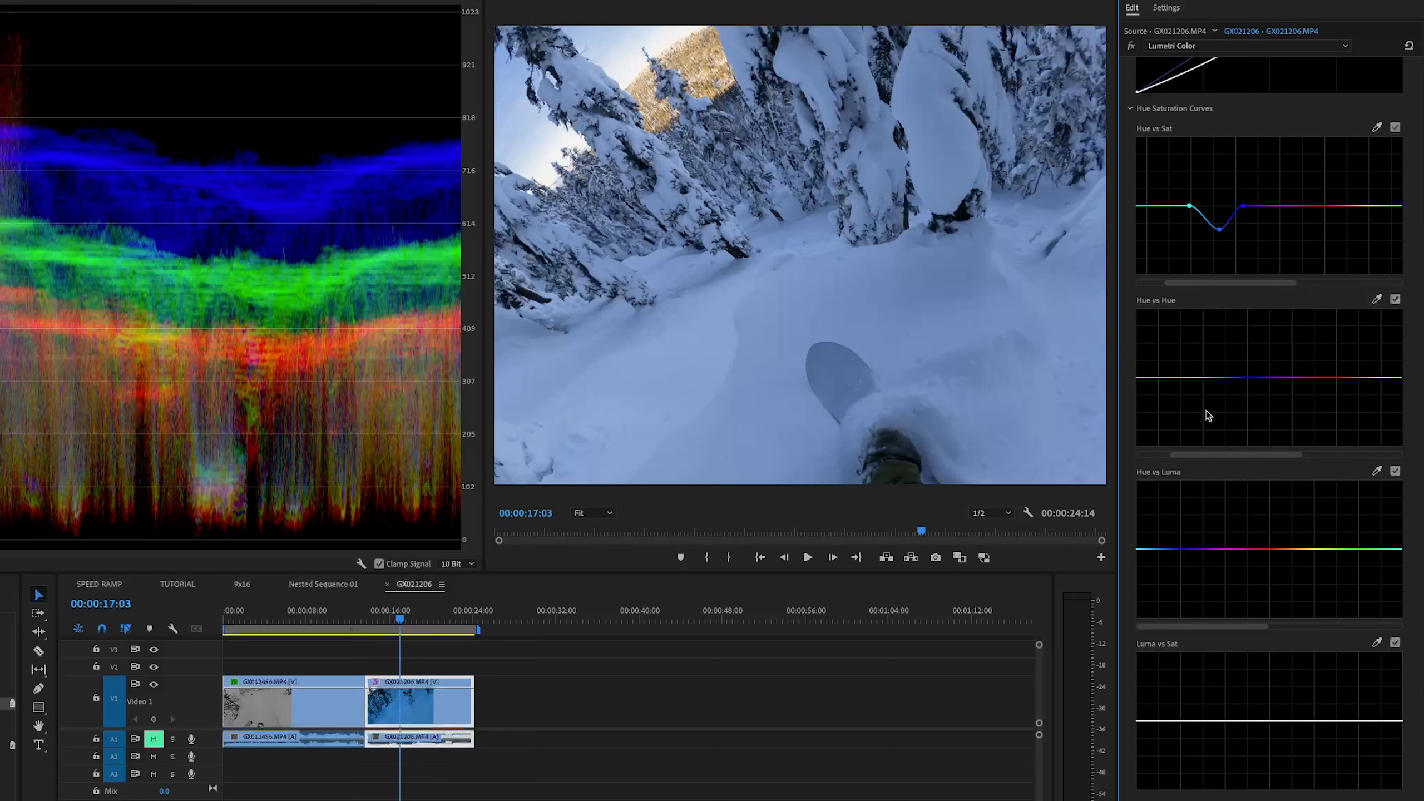
left_click(1203, 388)
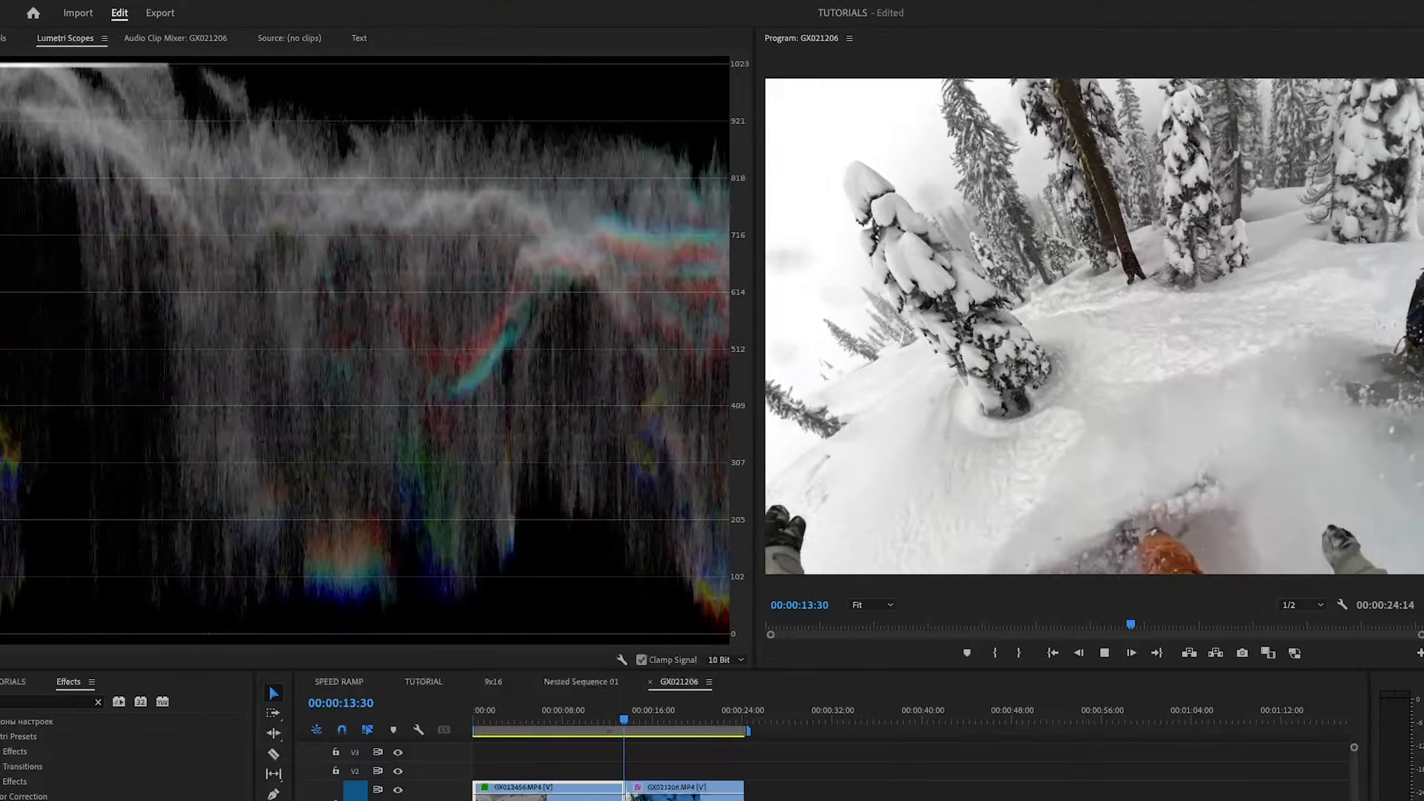
- Review the graded sequence across the cut, pausing at 00:00:15:04 in the second clip and resuming playback
key("space")
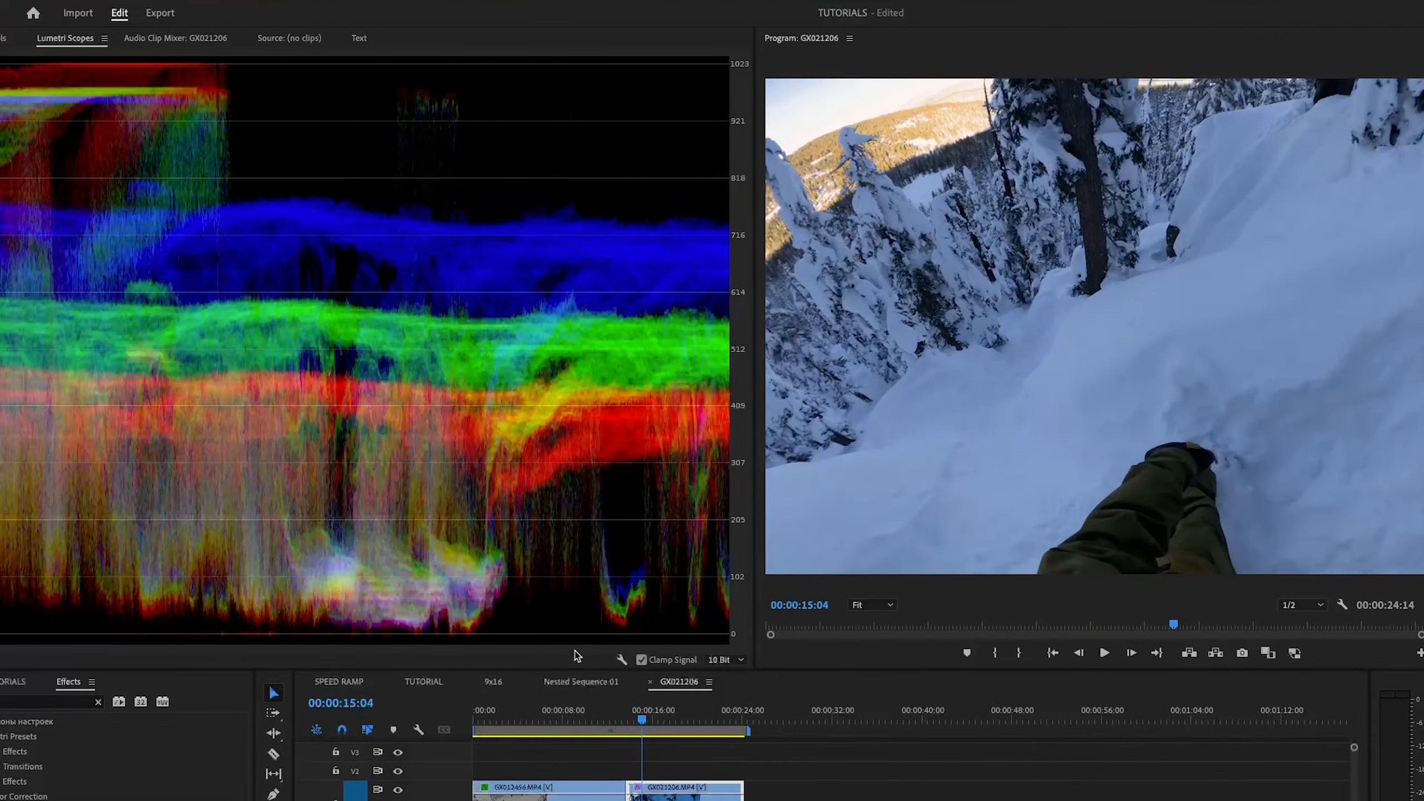
key("space")
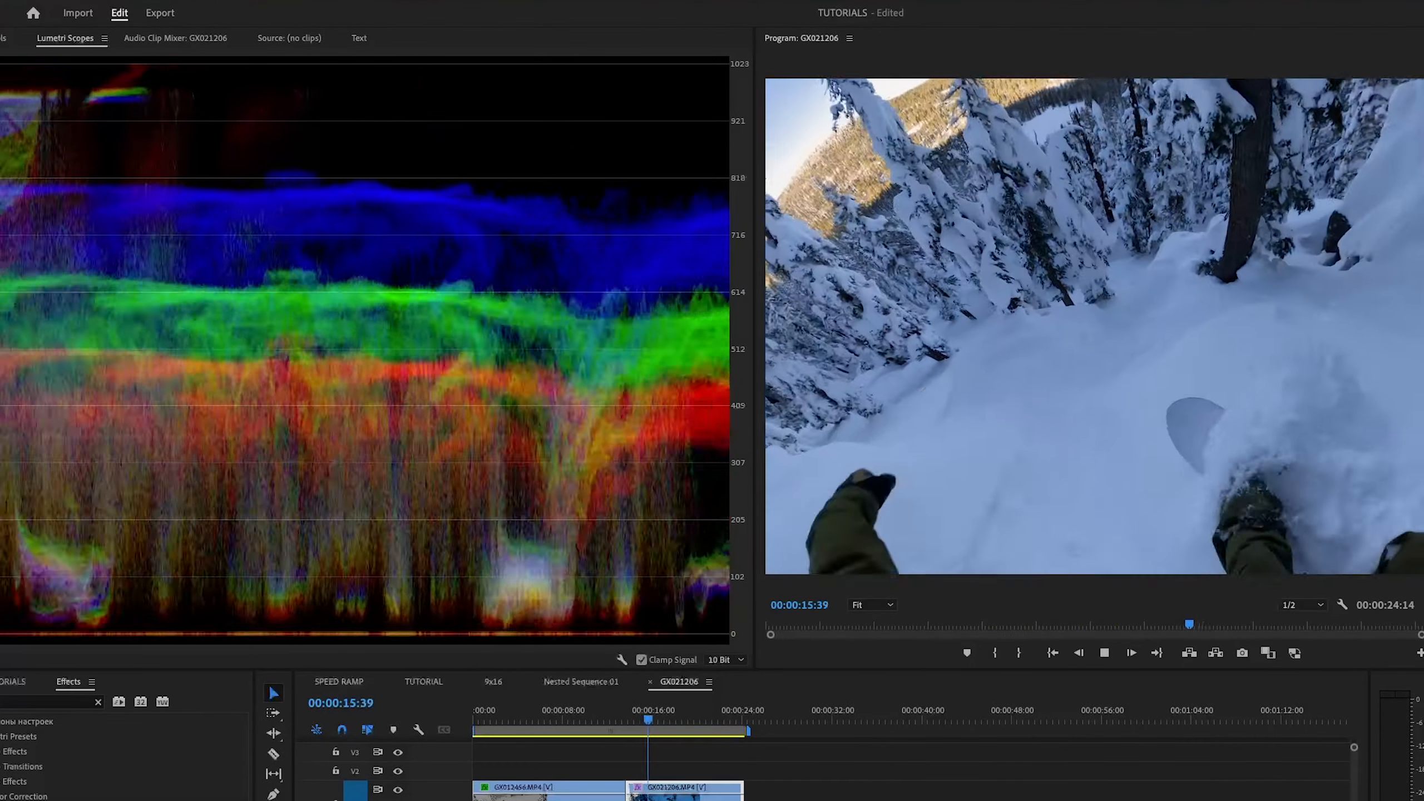